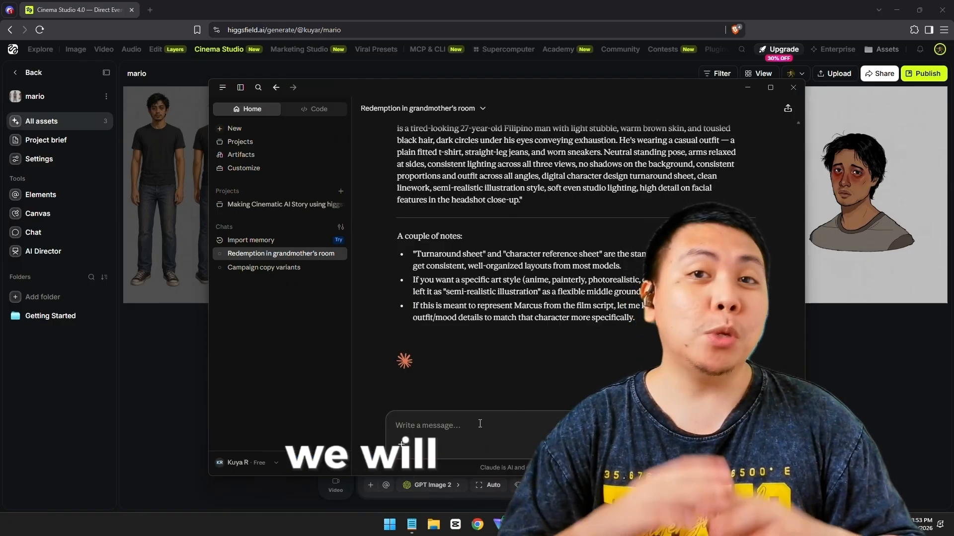
# - Write "write me a prompt for the character" in the message box of the Redemption in grandmother's room chat
pyautogui.write('ite')
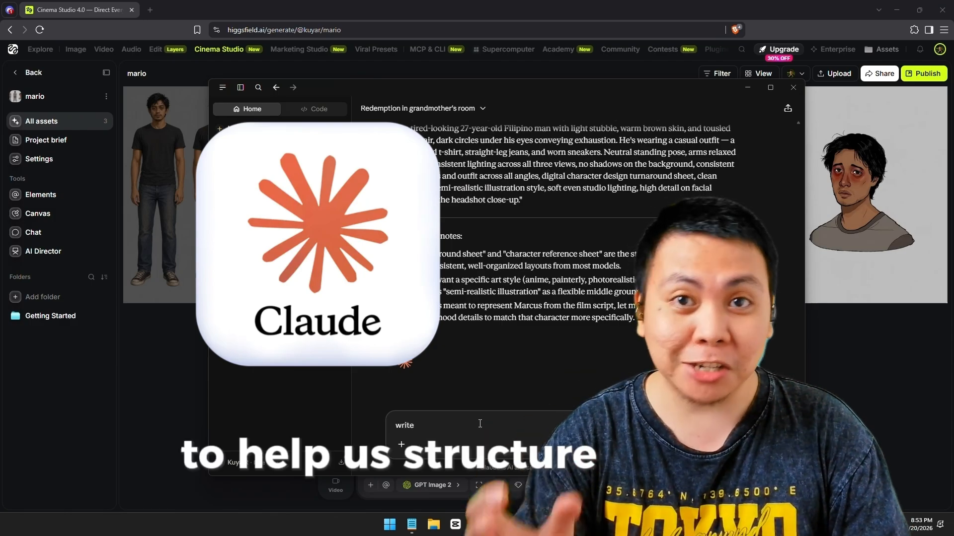
pyautogui.write(' me a')
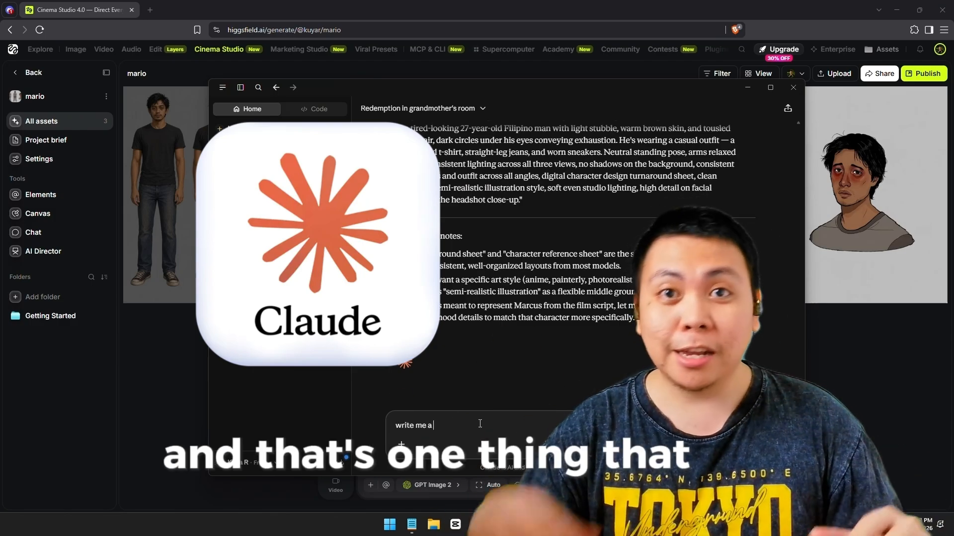
pyautogui.write(' prompt f')
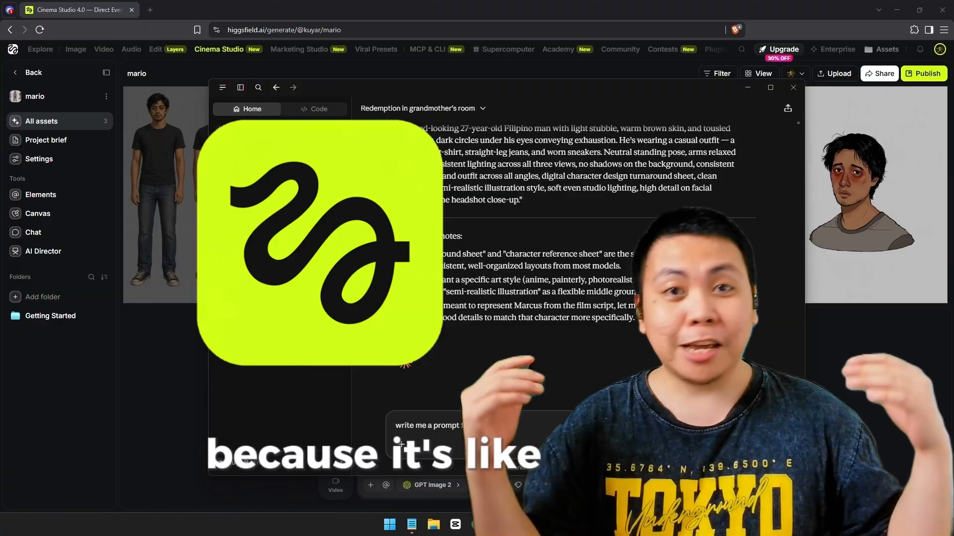
pyautogui.write('or')
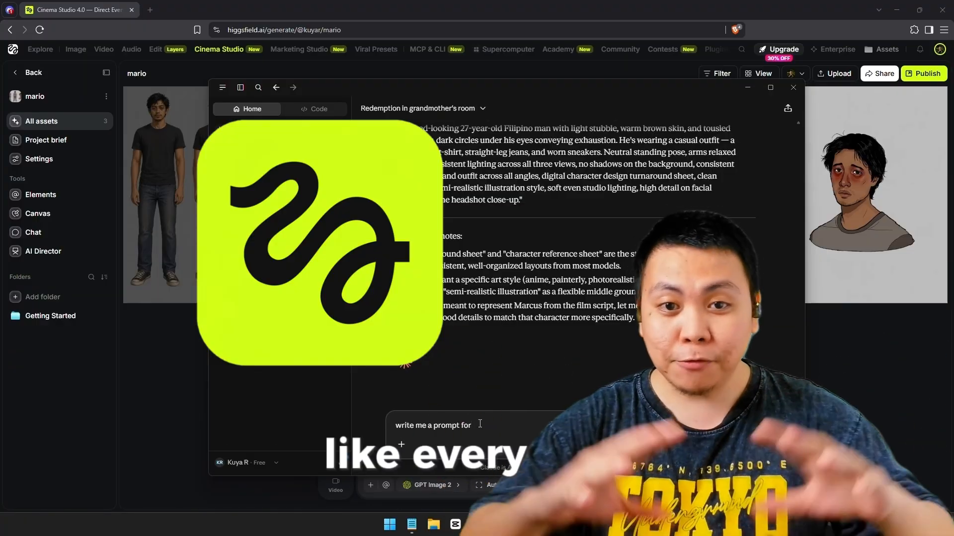
pyautogui.write(' the character')
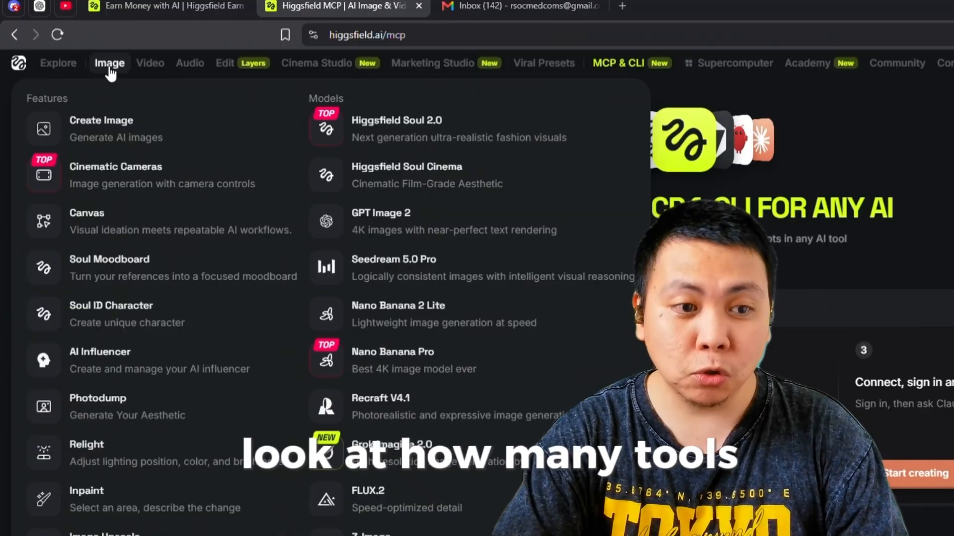
# - Examine the Higgsfield MCP setup instructions for ChatGPT, Cursor, Claude Code, OpenClaw, Hermes and Claude
pyautogui.moveTo(153, 77)
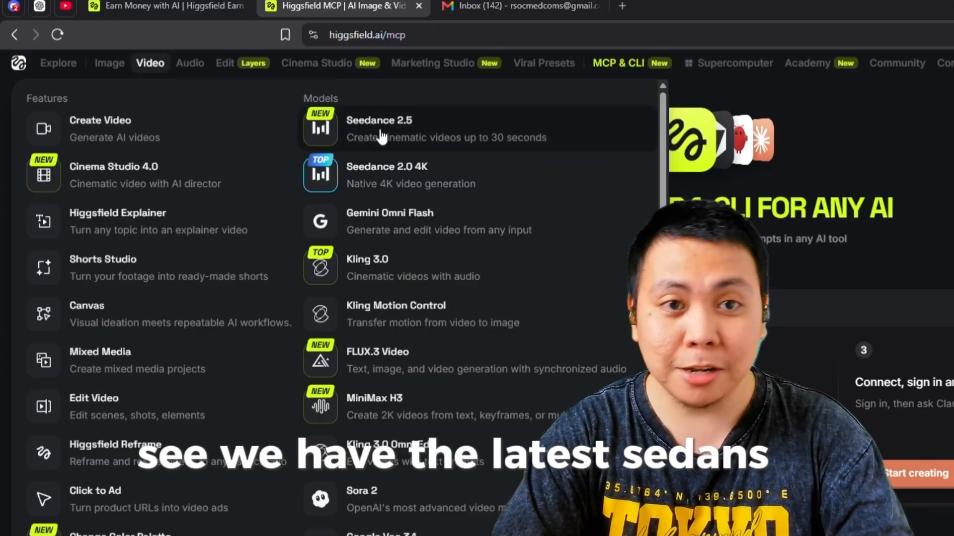
pyautogui.moveTo(190, 75)
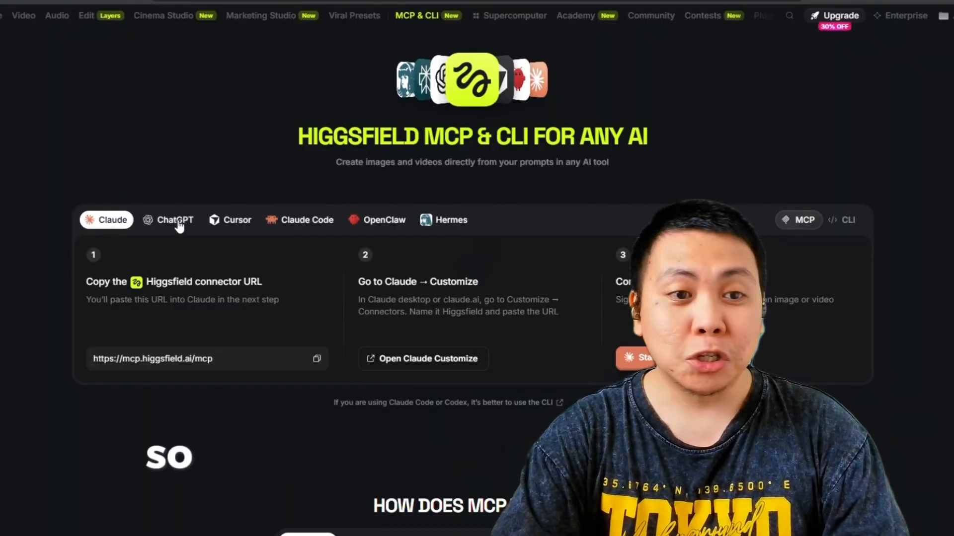
pyautogui.click(178, 224)
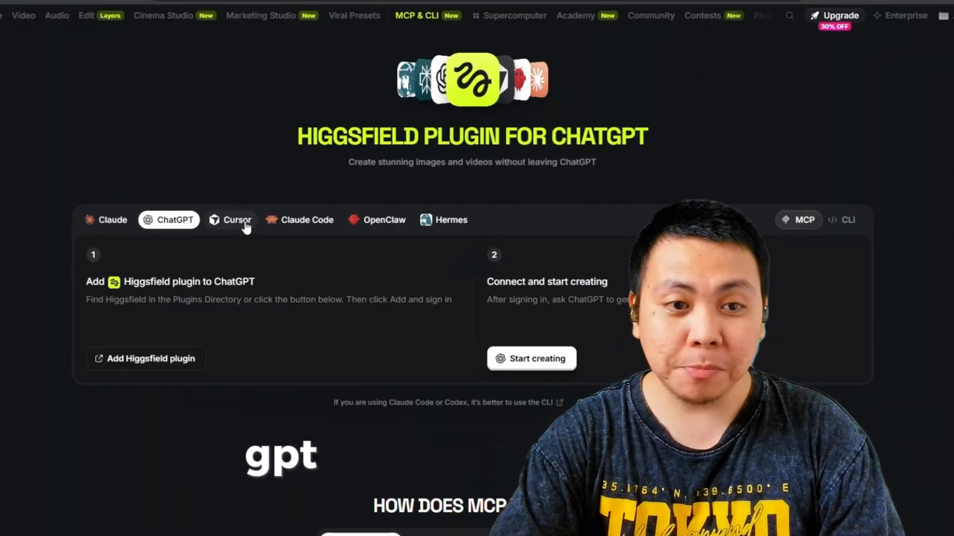
pyautogui.click(237, 222)
pyautogui.click(310, 224)
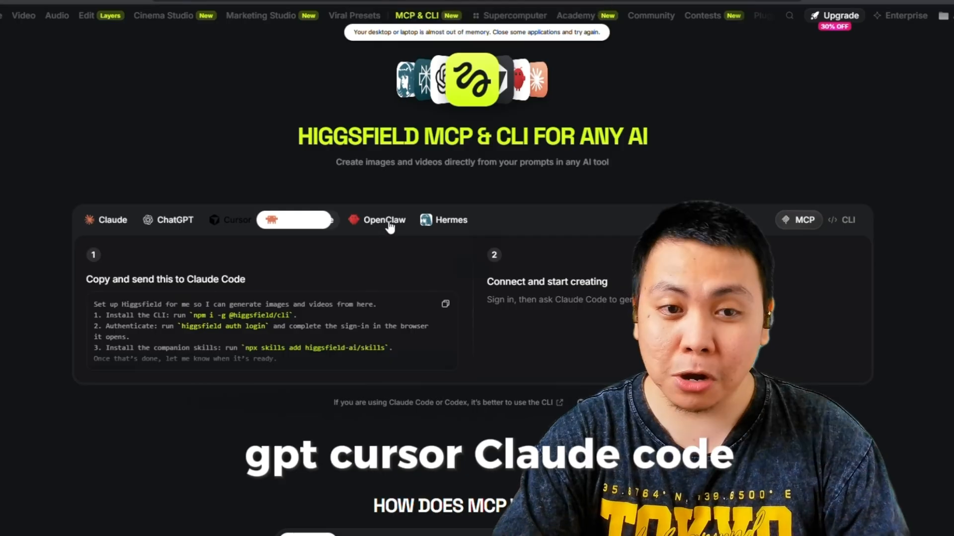
pyautogui.click(388, 224)
pyautogui.click(449, 229)
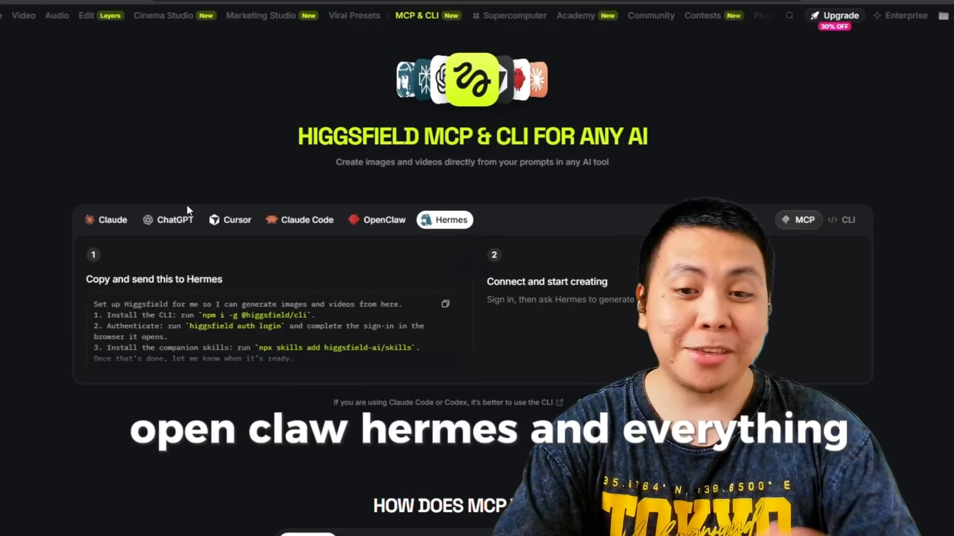
pyautogui.click(110, 228)
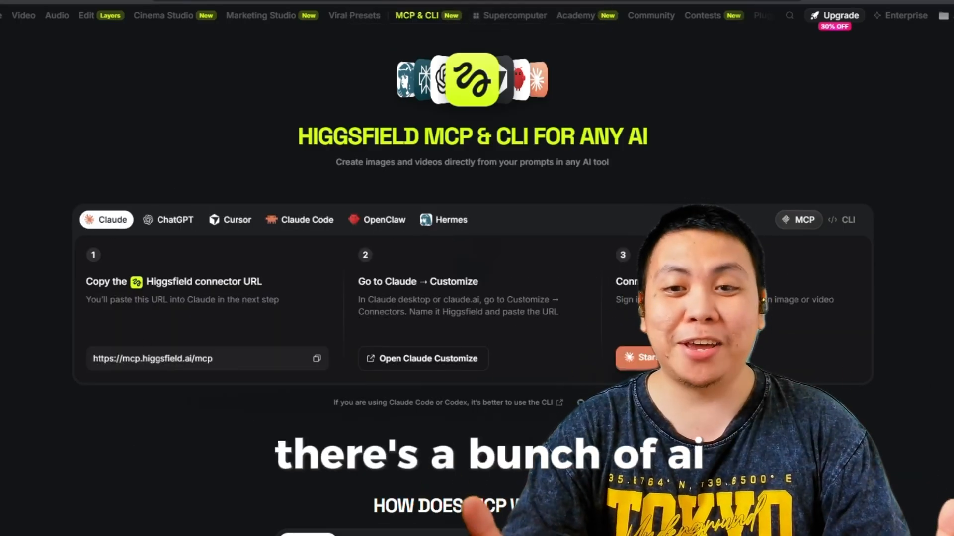
pyautogui.moveTo(292, 140); pyautogui.dragTo(696, 130)
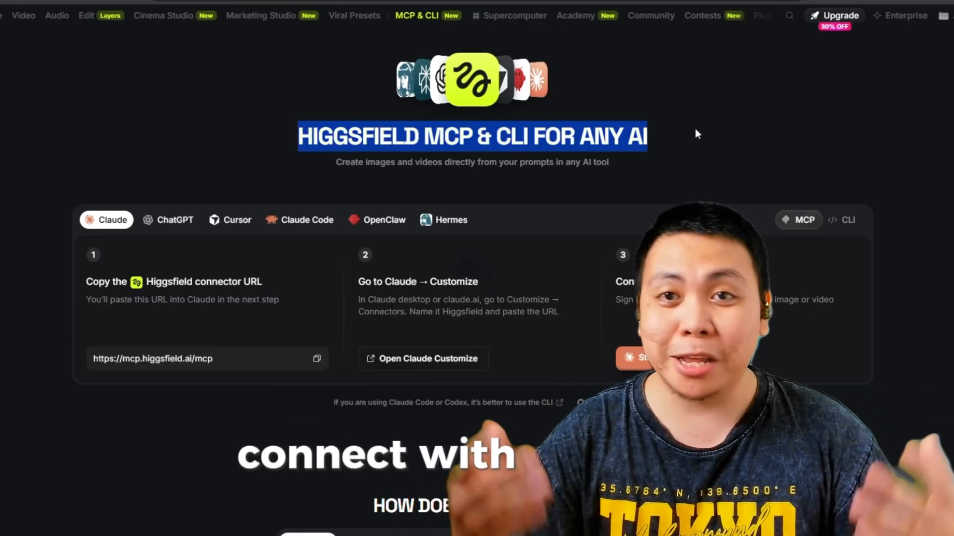
pyautogui.click(698, 133)
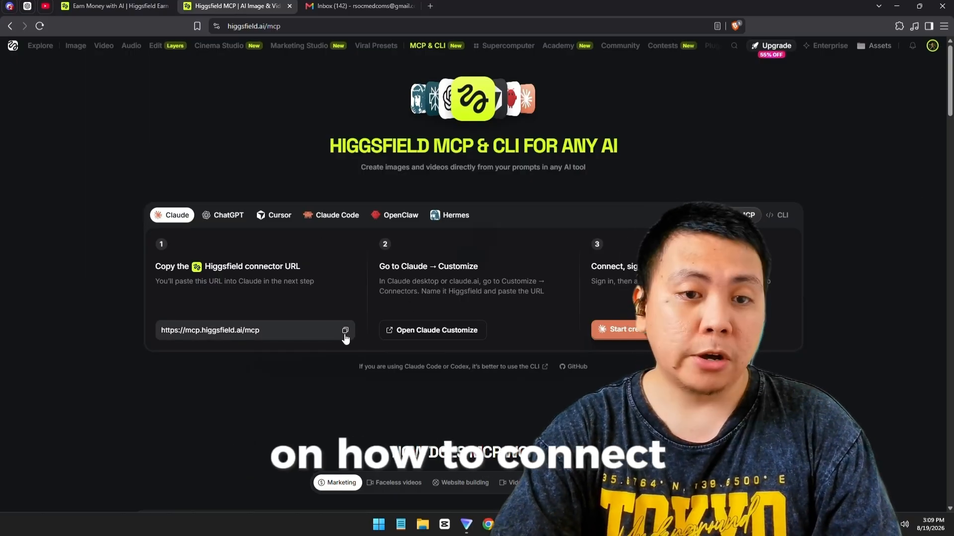
# - Copy the Higgsfield connector URL for Claude and open the Connectors settings in the Claude desktop app
pyautogui.click(346, 331)
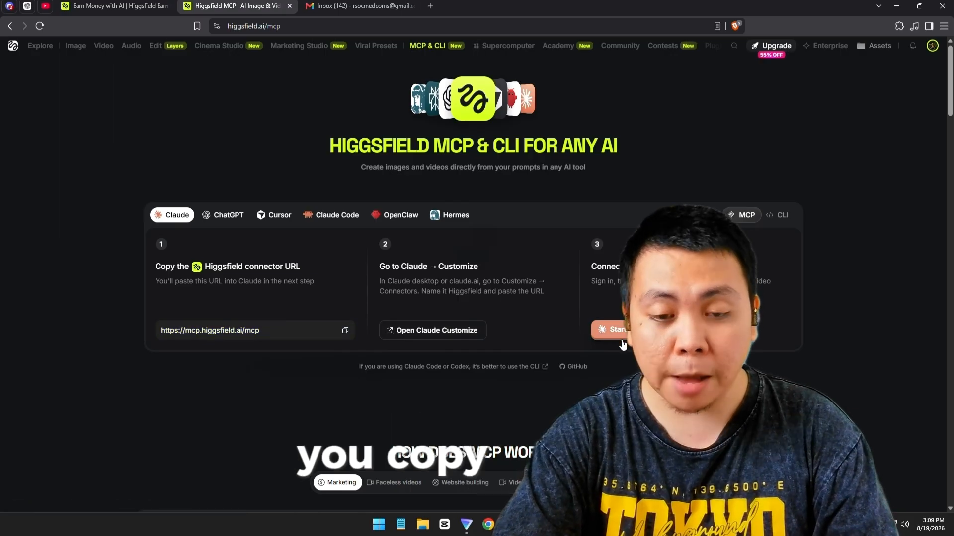
pyautogui.click(553, 525)
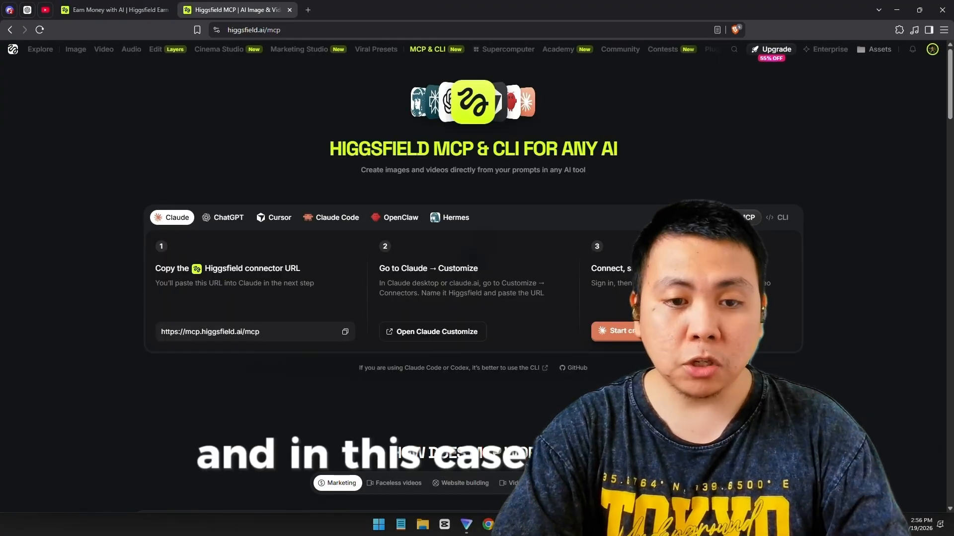
pyautogui.click(553, 524)
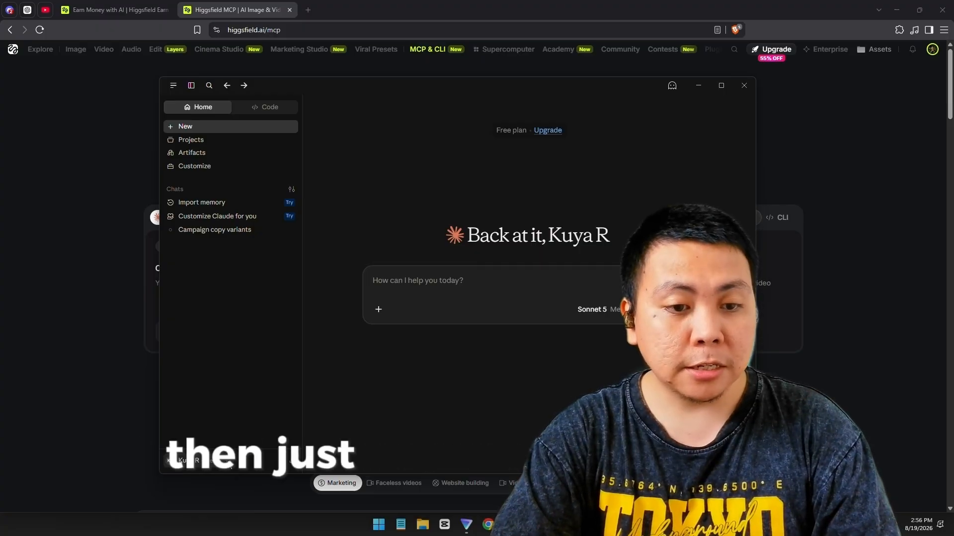
pyautogui.click(228, 460)
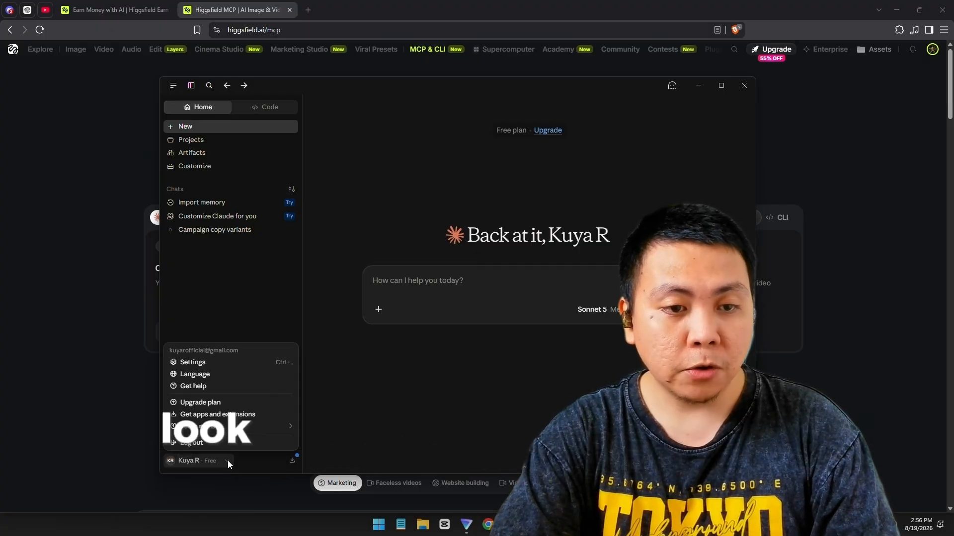
pyautogui.click(198, 362)
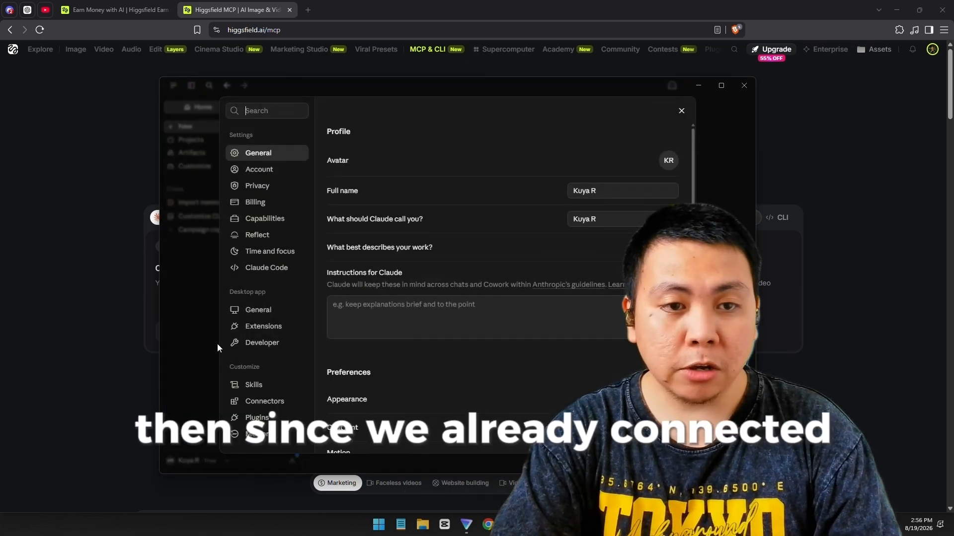
pyautogui.click(282, 403)
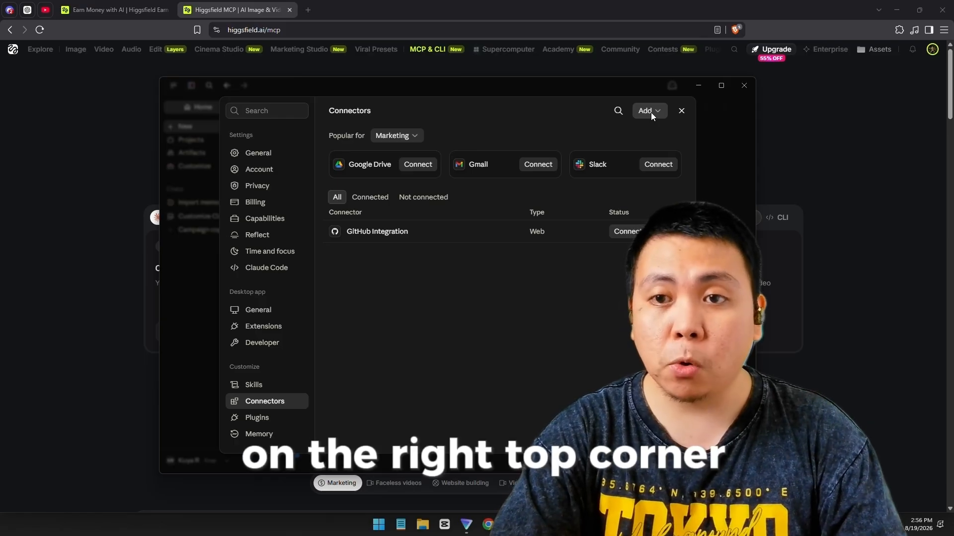
pyautogui.click(648, 112)
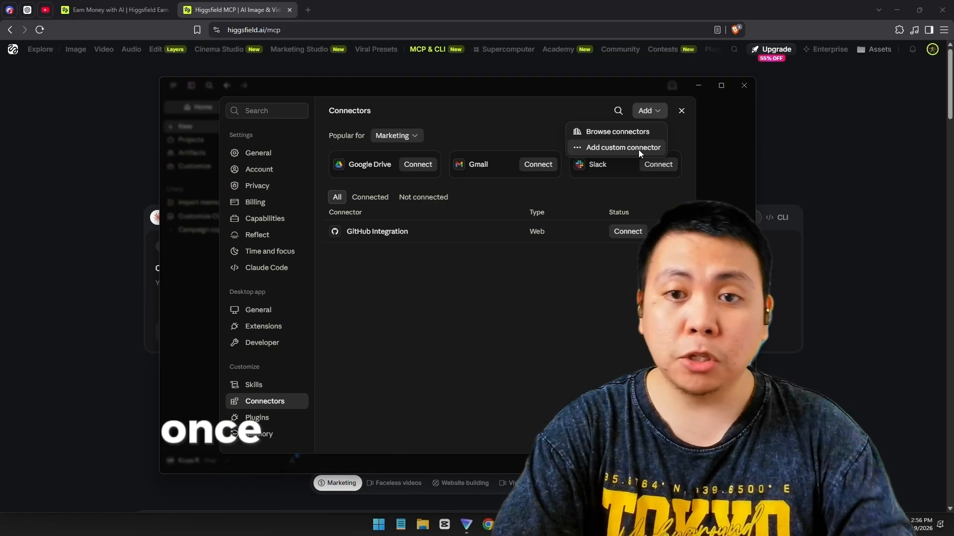
pyautogui.click(634, 151)
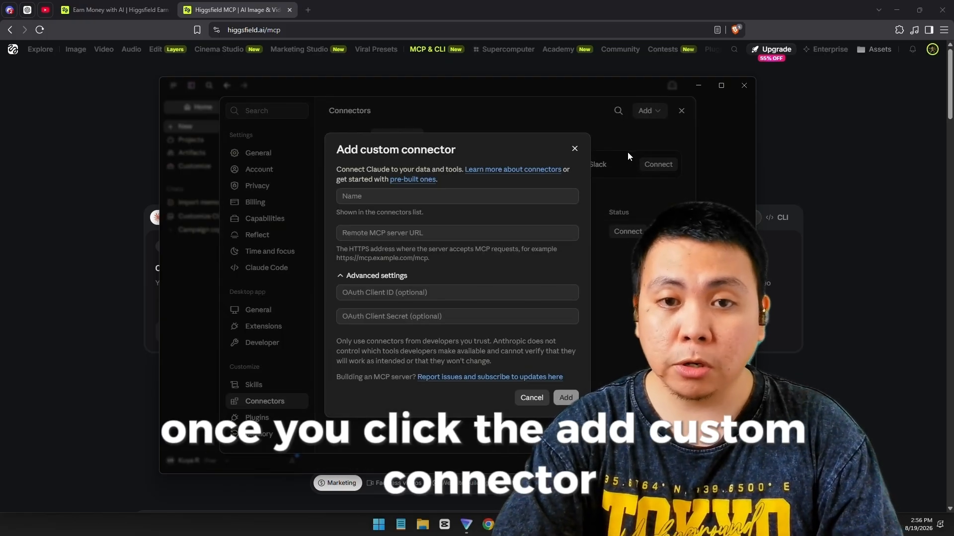
pyautogui.click(490, 197)
pyautogui.write('Higgs')
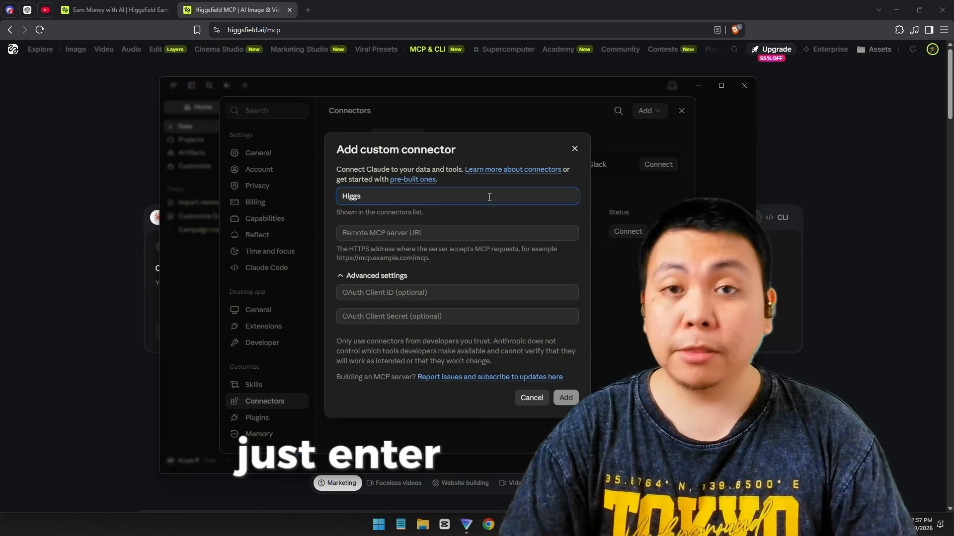
pyautogui.write('field')
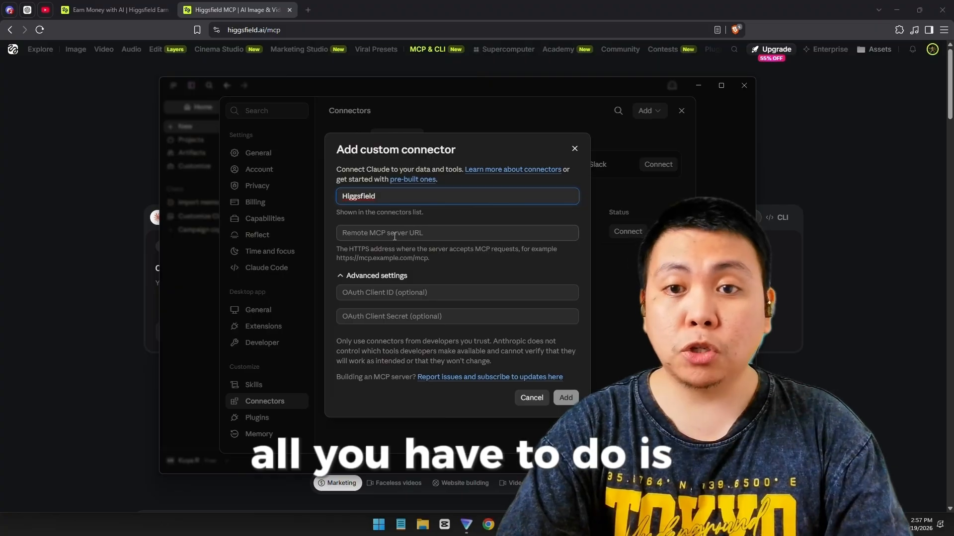
pyautogui.click(413, 231)
pyautogui.write('https://mcp.higgsfield.ai/mcp')
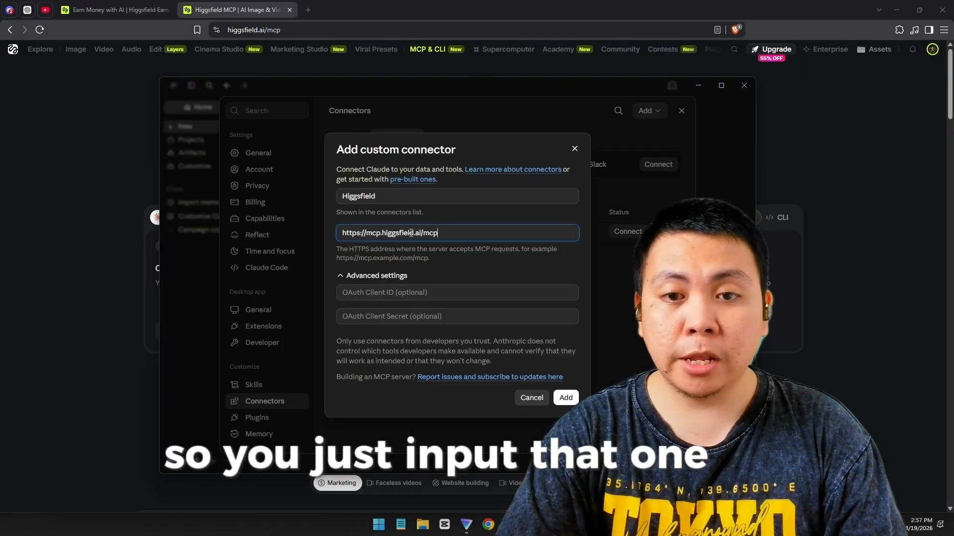
pyautogui.click(566, 397)
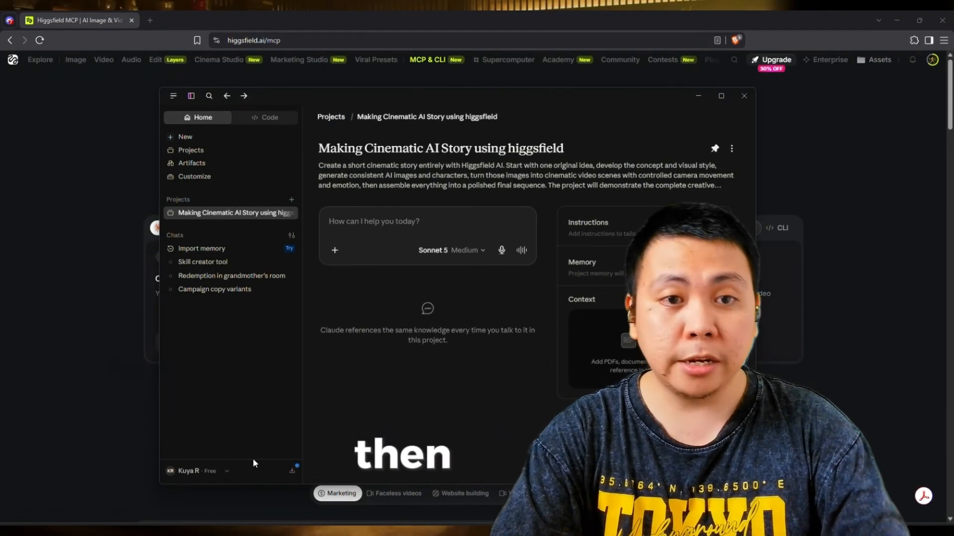
# - Open Claude's Connectors settings again from the Making Cinematic AI Story using higgsfield project
pyautogui.click(220, 471)
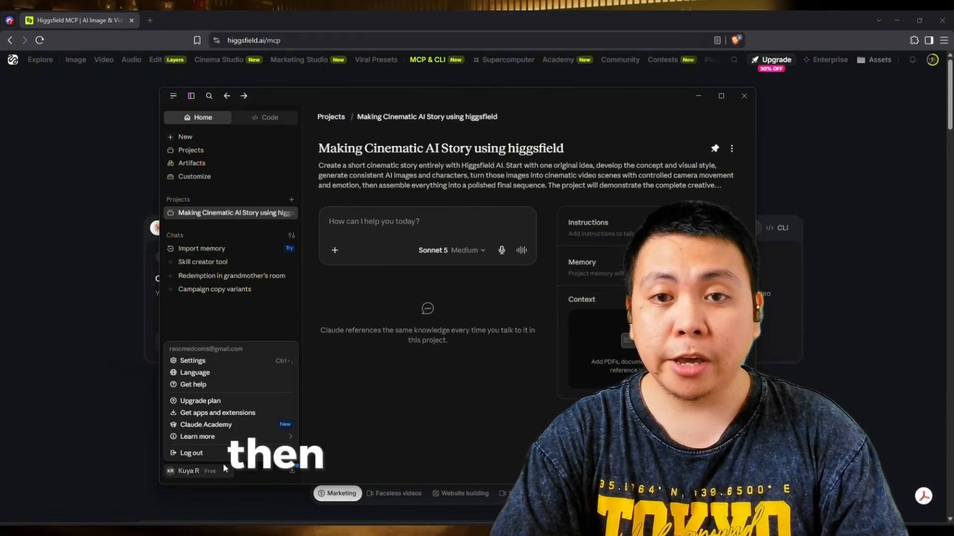
pyautogui.click(207, 357)
pyautogui.click(281, 414)
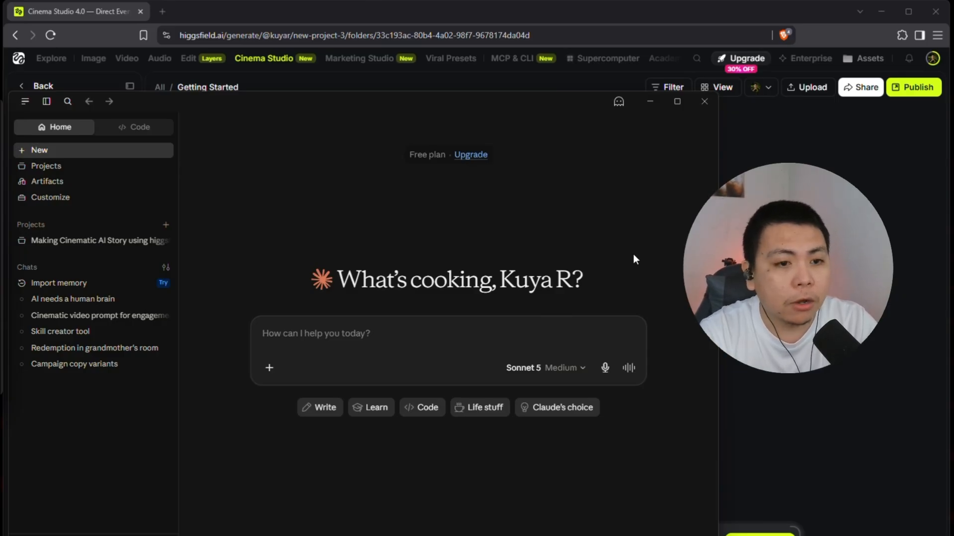
# - Begin a chat prompt asking for a short film script about a basketballer who failed to score a goal in the biggest match of his life
pyautogui.click(396, 332)
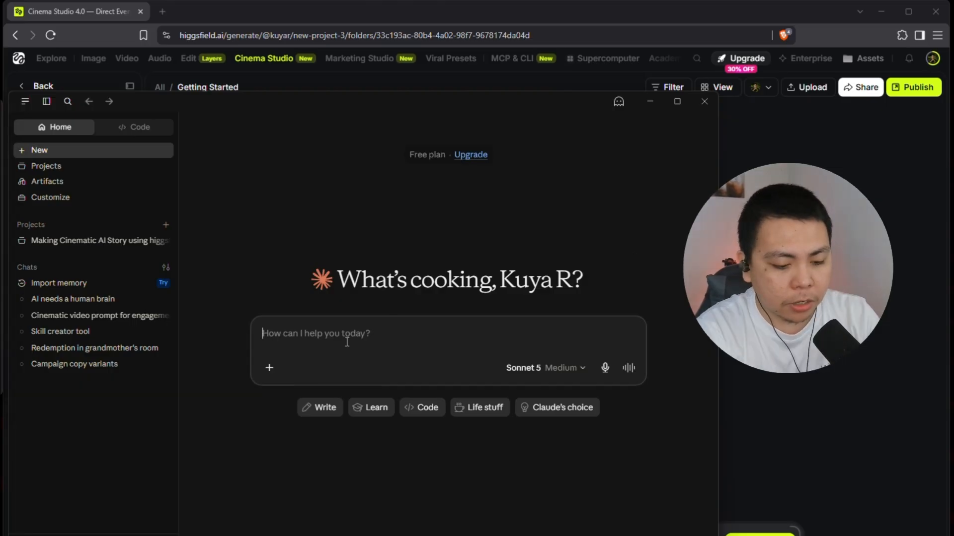
pyautogui.write('Write')
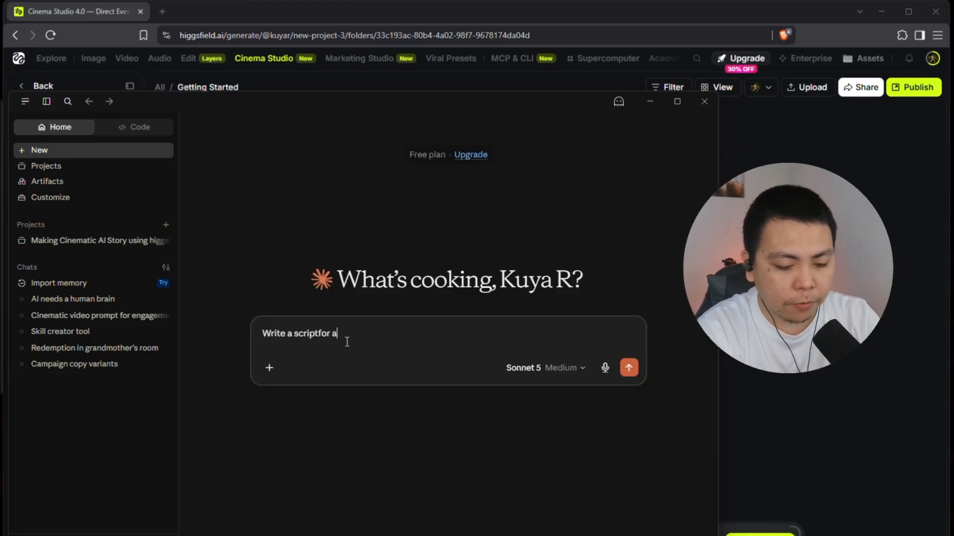
pyautogui.write('a scriptfor a short film')
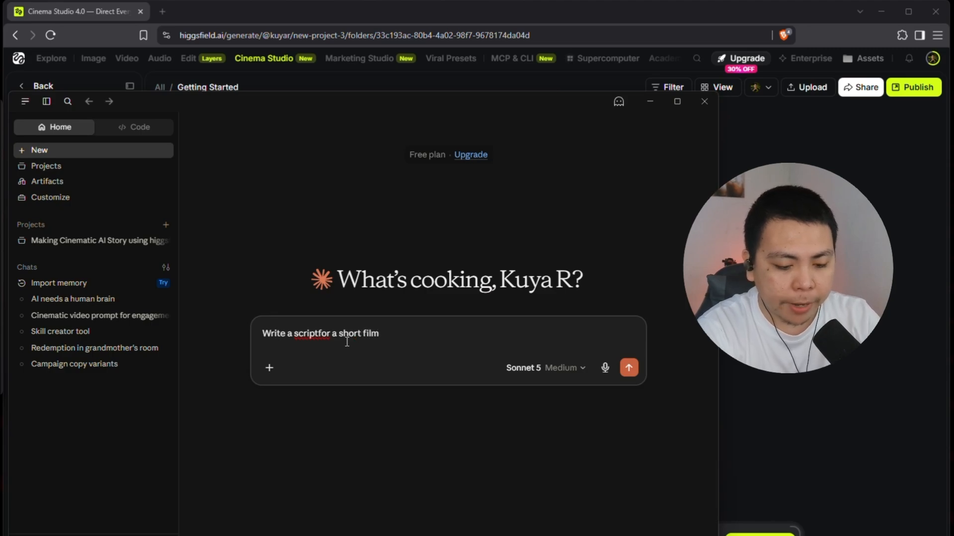
pyautogui.write(' about')
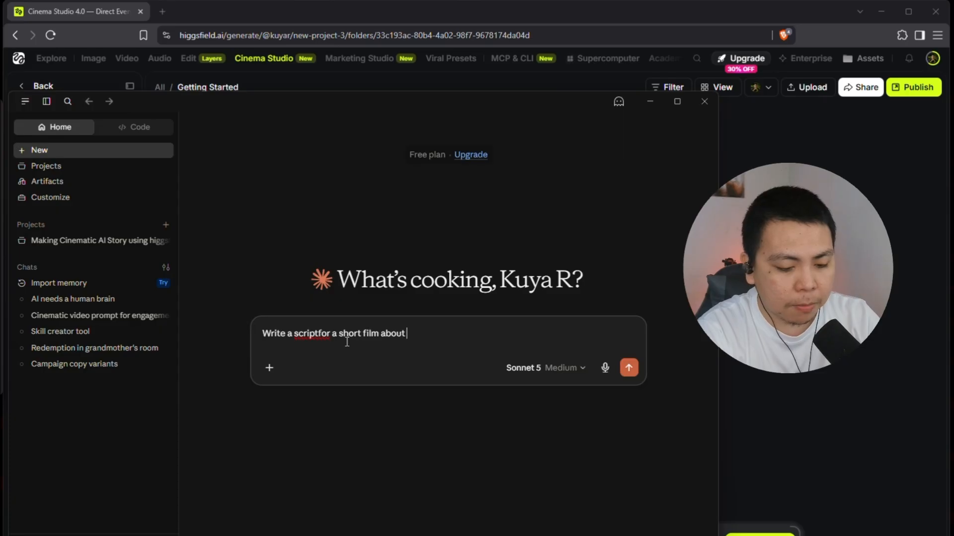
pyautogui.write(' a baske')
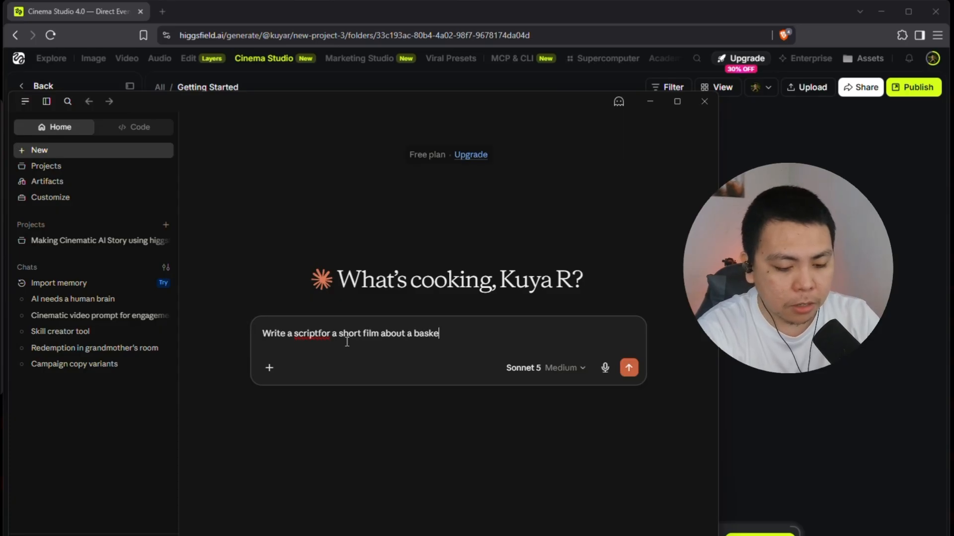
pyautogui.write('tbal')
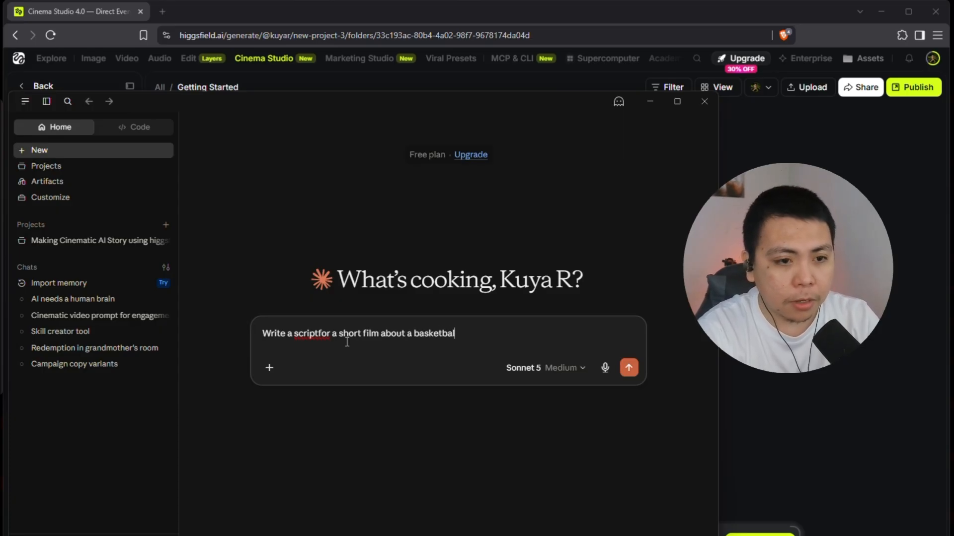
pyautogui.write('ler who fa')
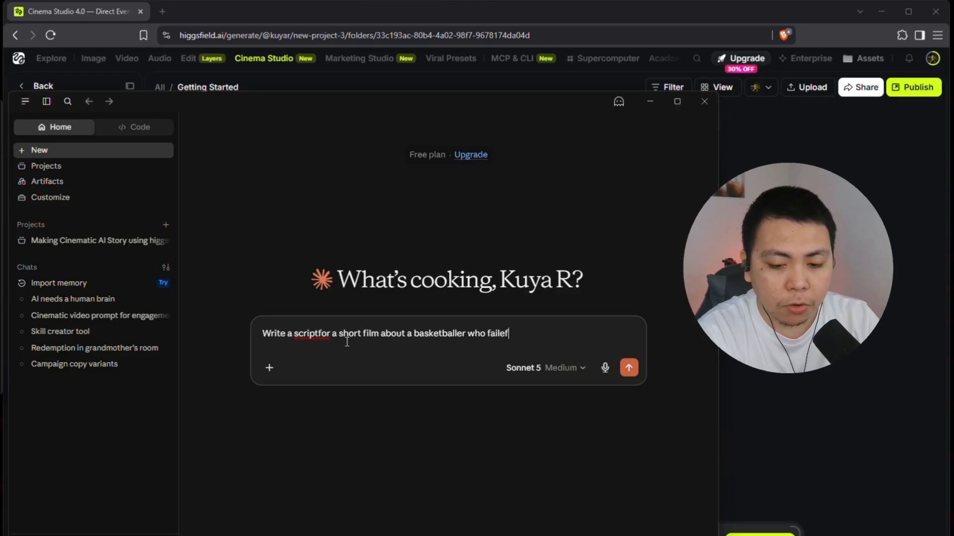
pyautogui.write('iled to s')
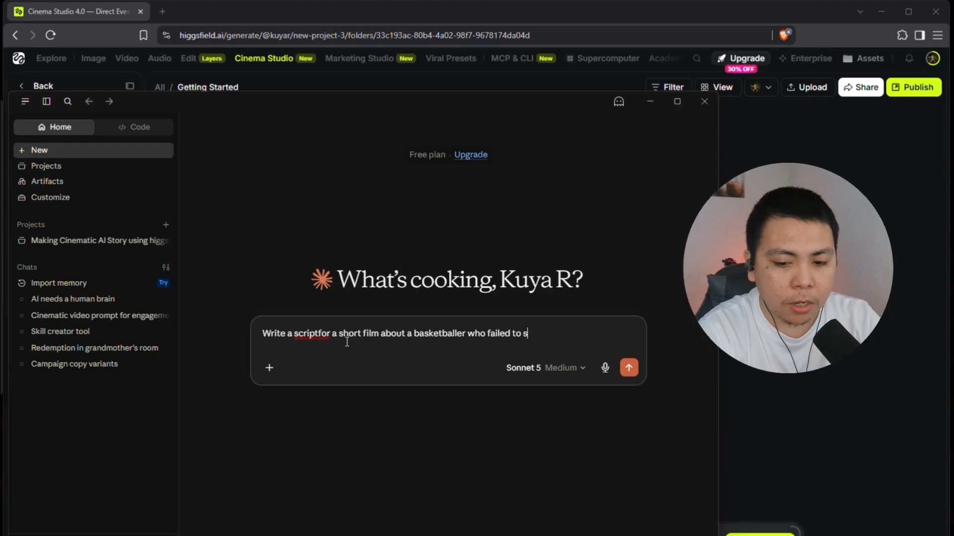
pyautogui.write('core a ga')
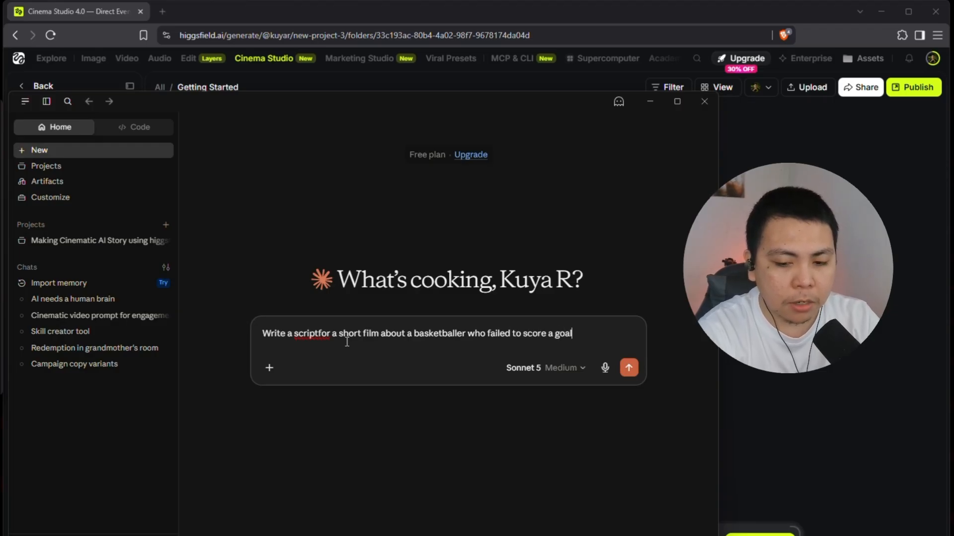
pyautogui.write('al in the')
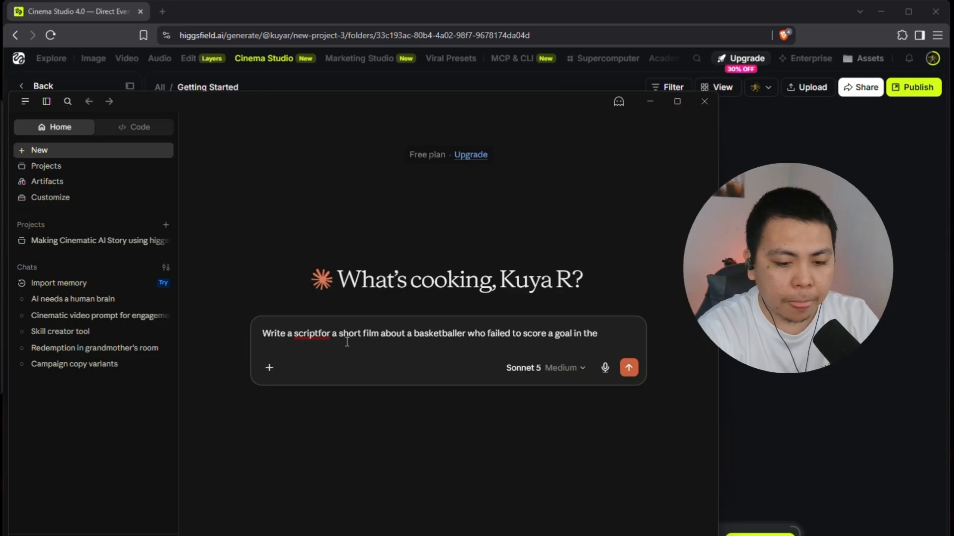
pyautogui.write(' biggest')
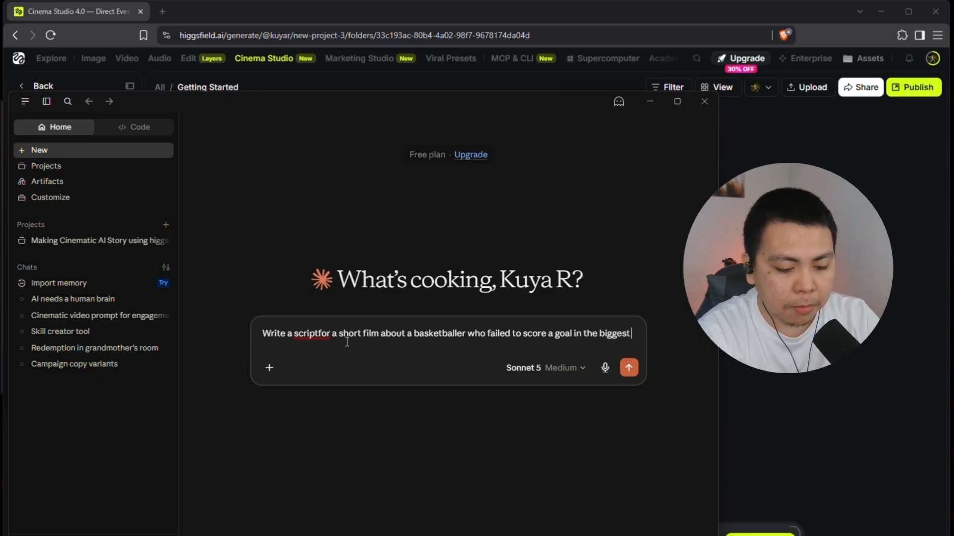
pyautogui.write(' match')
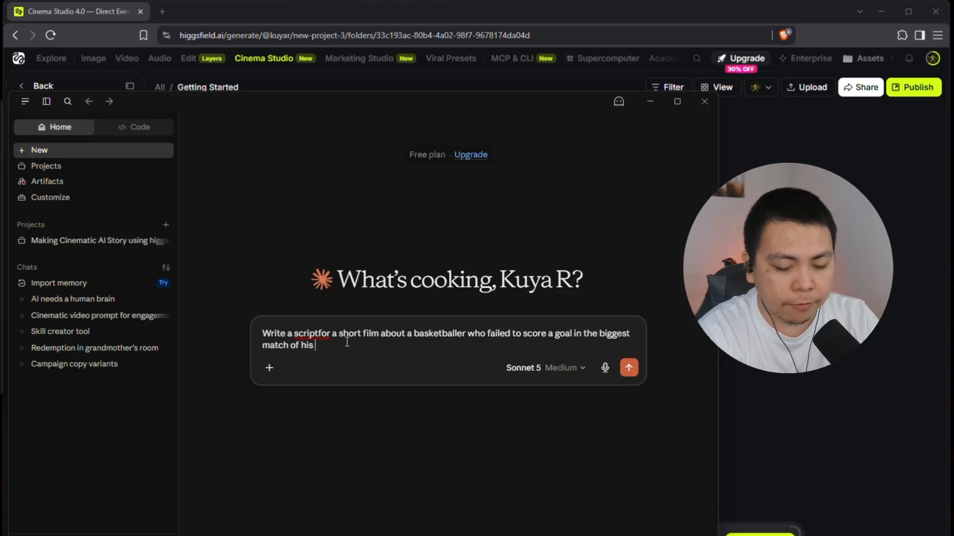
pyautogui.write(' of his life')
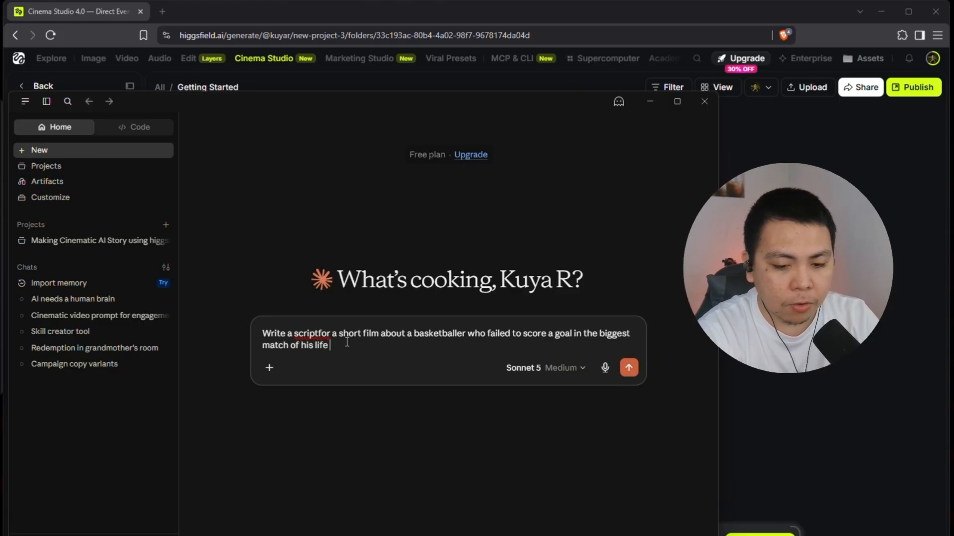
# - Continue the prompt with "and now he's sitting in his grand mother's room trying to work through it."
pyautogui.write(' and now')
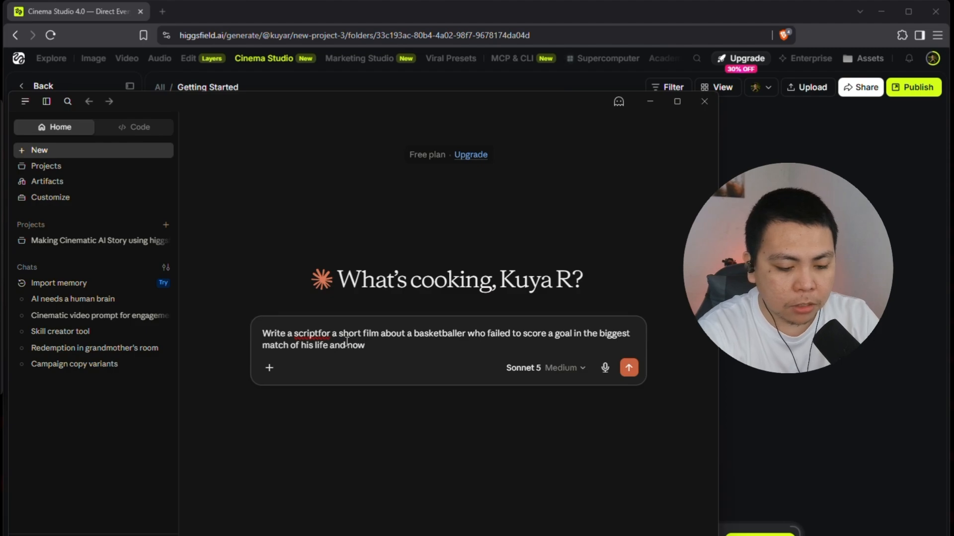
pyautogui.write(" he's sitting in his grand mother's room trying to wo")
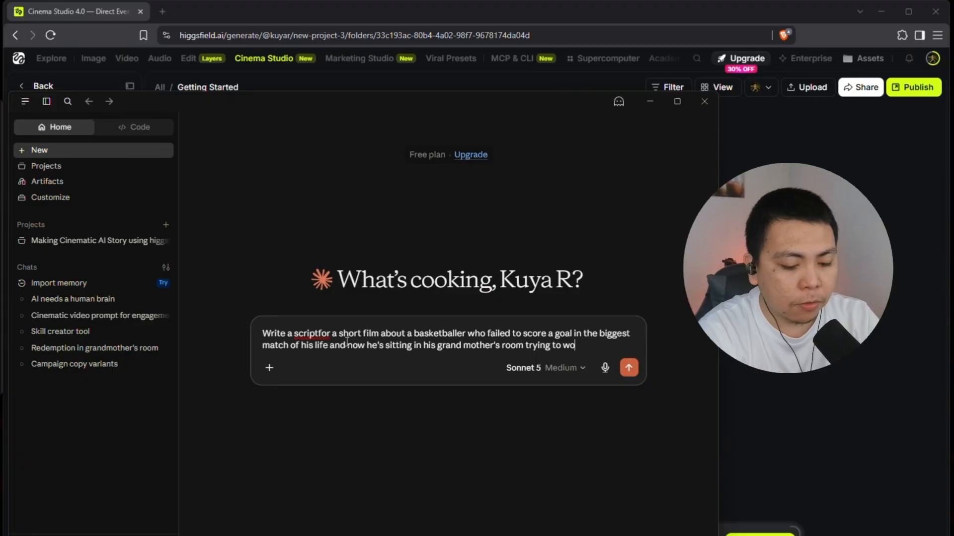
pyautogui.write('rk through it/')
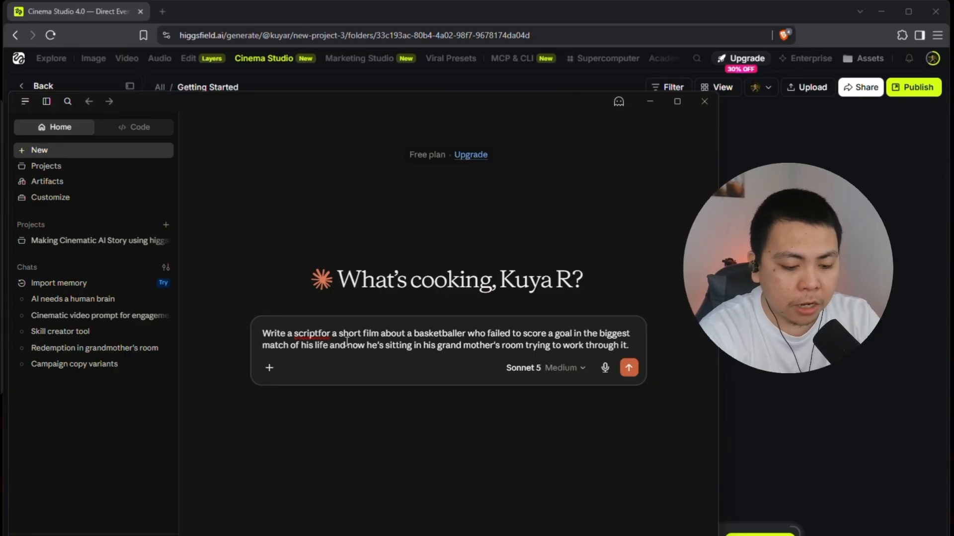
# - Add to the prompt the 27-year-old hero's backstory, the little fan ending, 15-second shots, approximately 2-minute length and setup-rising action-climax-resolution structure
pyautogui.write(' The hero')
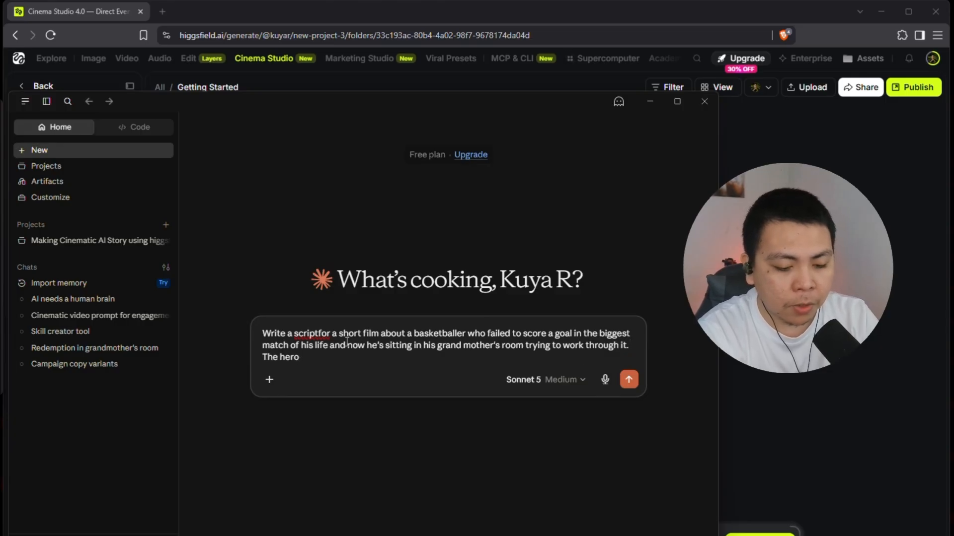
pyautogui.write(' is 27 ')
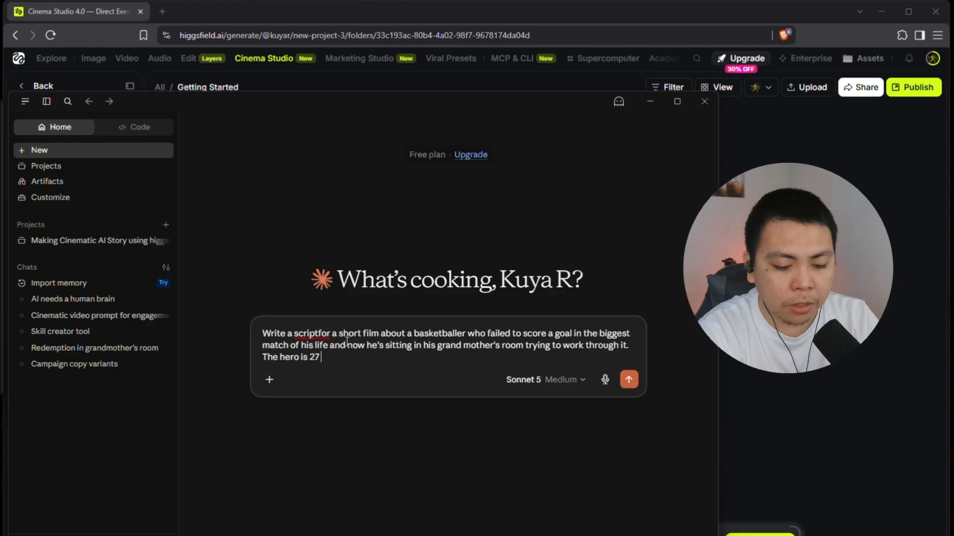
pyautogui.write('year old . he')
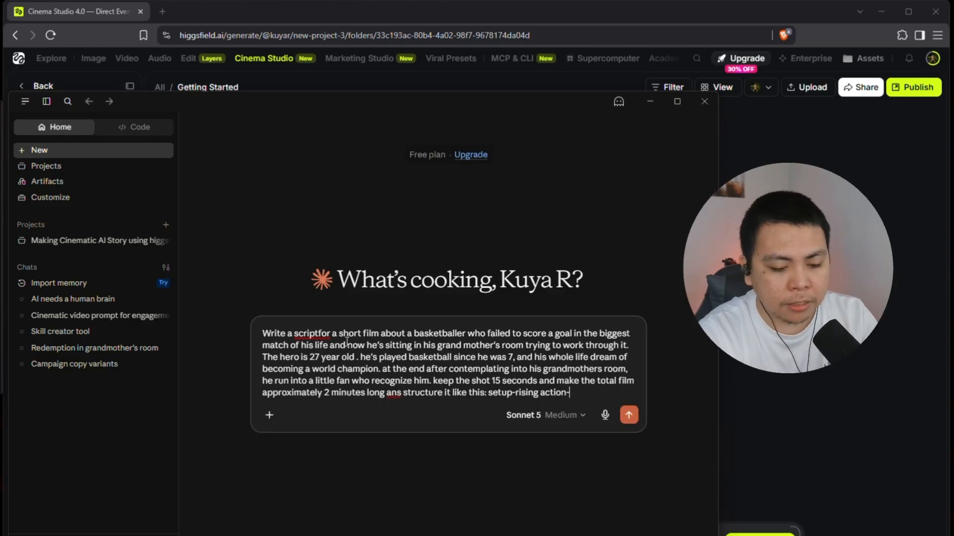
pyautogui.write('climax a')
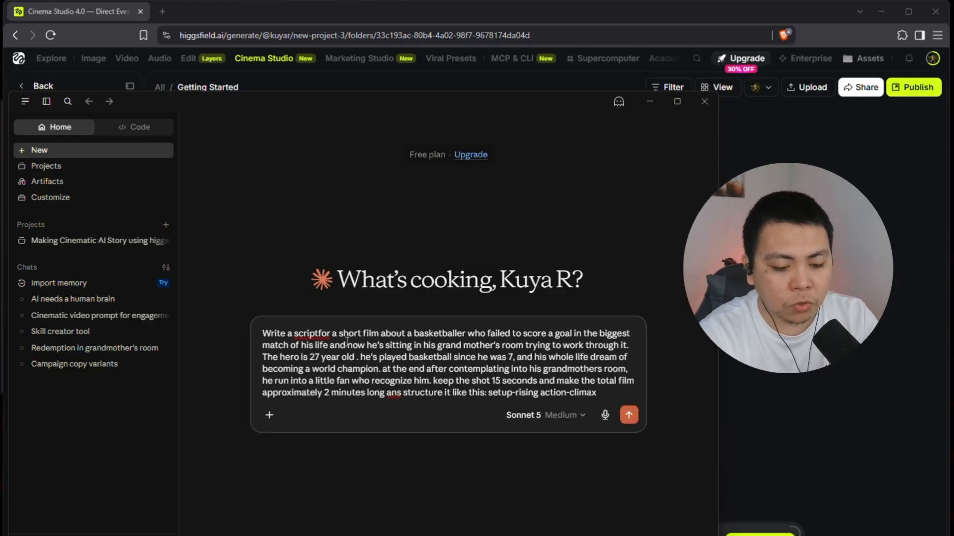
# - Correct the misspelled "ans" to "and" in the script prompt and send it
pyautogui.click(401, 392)
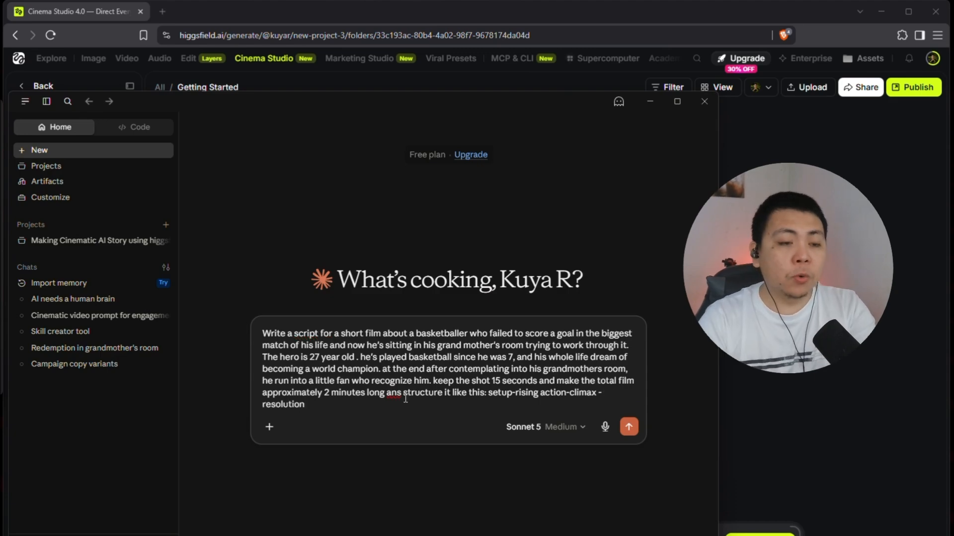
pyautogui.press('BackSpace')
pyautogui.write('d')
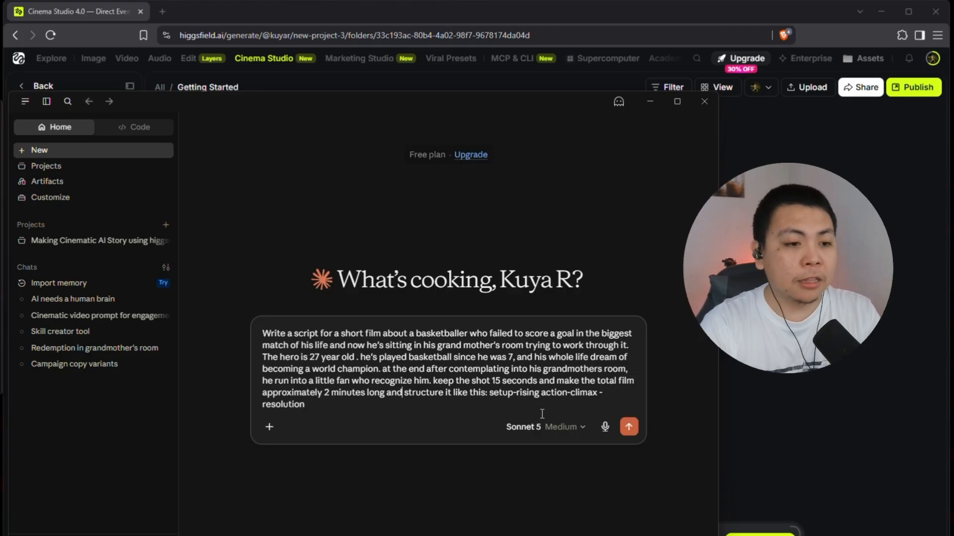
pyautogui.press('Return')
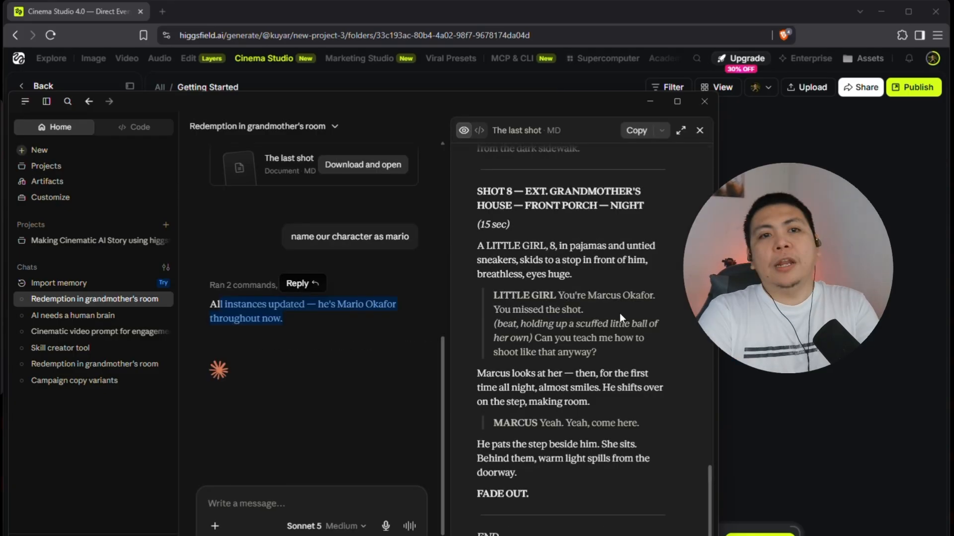
# - Copy the contents of the script document "The last shot"
pyautogui.click(619, 313)
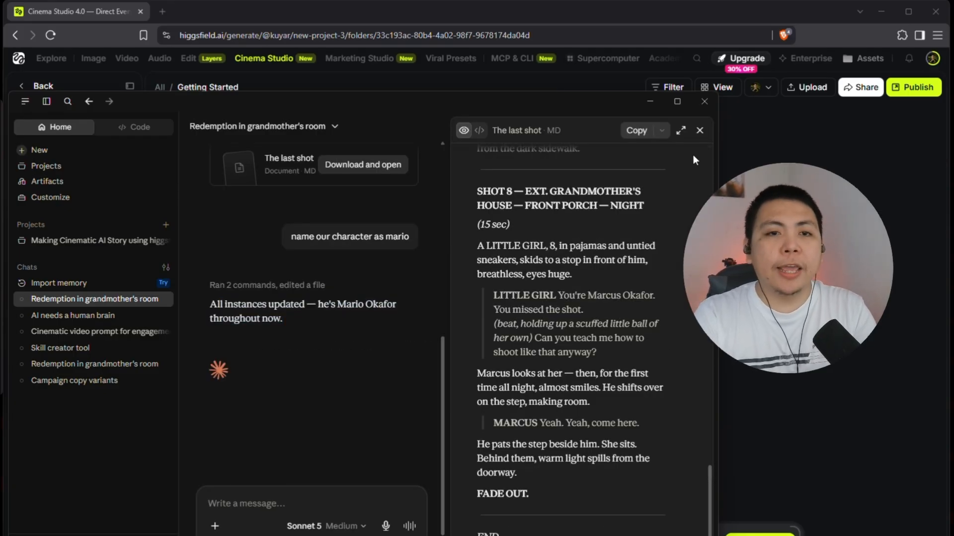
pyautogui.click(642, 132)
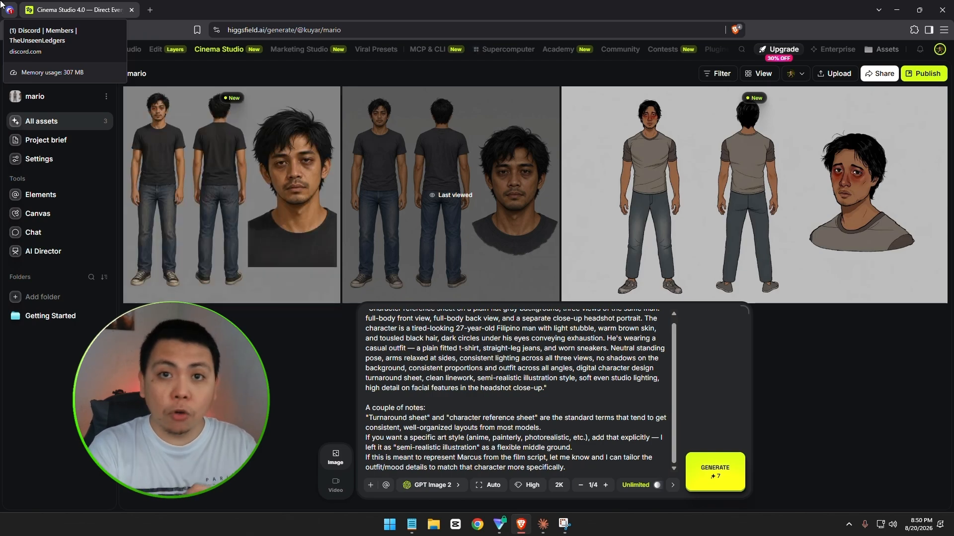
# - Compare the two photorealistic character reference sheets in Higgsfield's mario project at full size
pyautogui.click(227, 222)
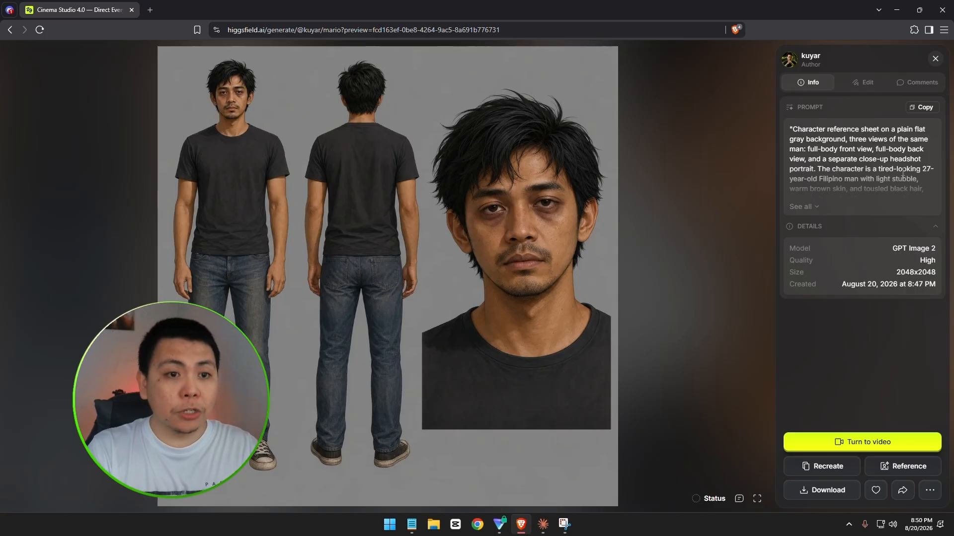
pyautogui.click(935, 58)
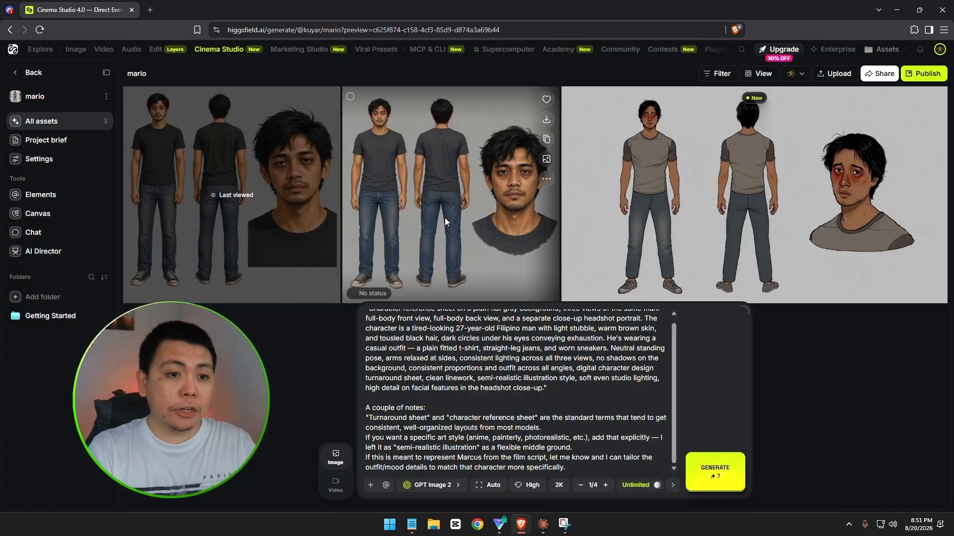
pyautogui.click(445, 218)
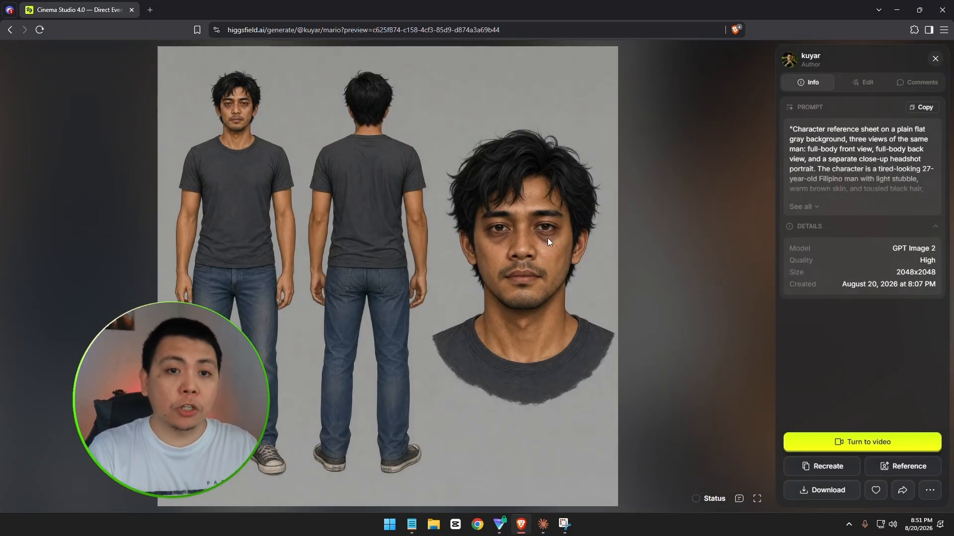
pyautogui.click(934, 59)
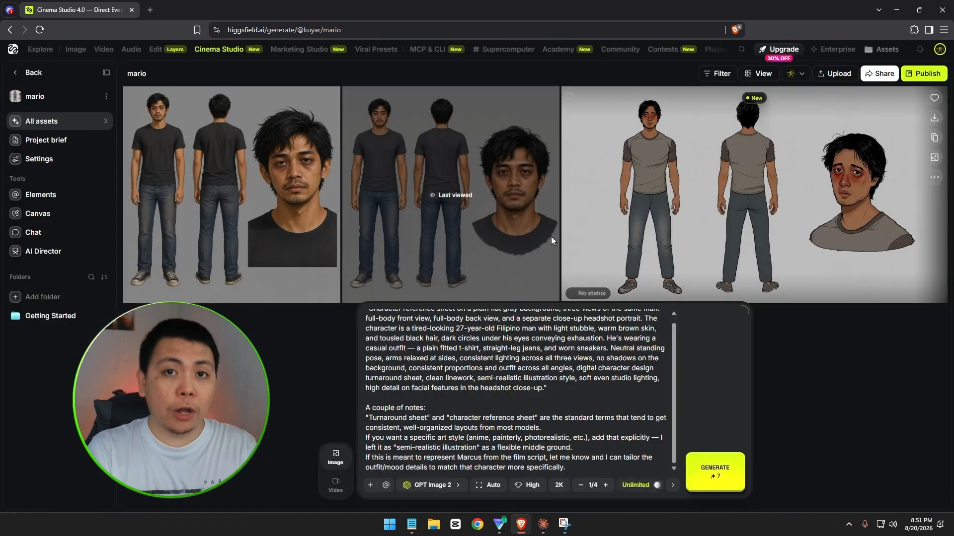
pyautogui.click(254, 217)
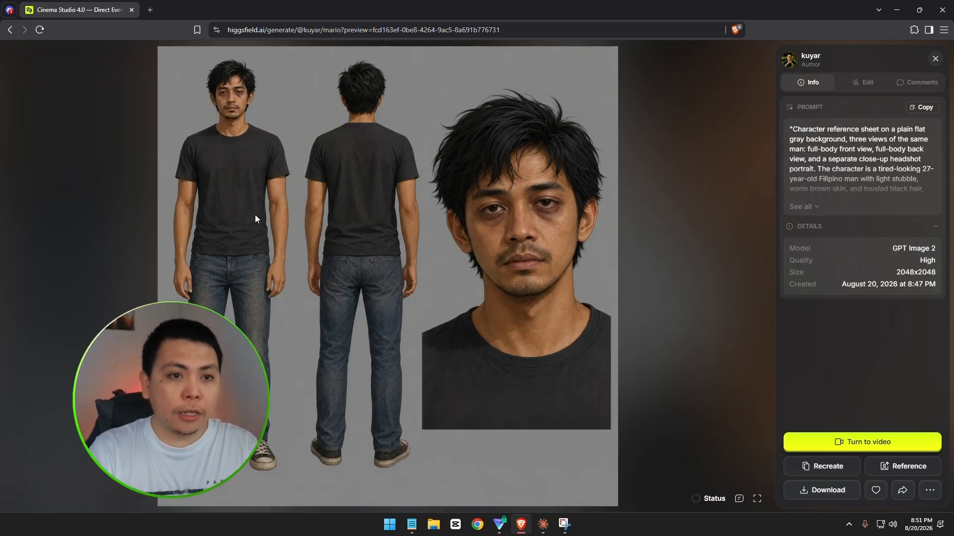
pyautogui.click(935, 59)
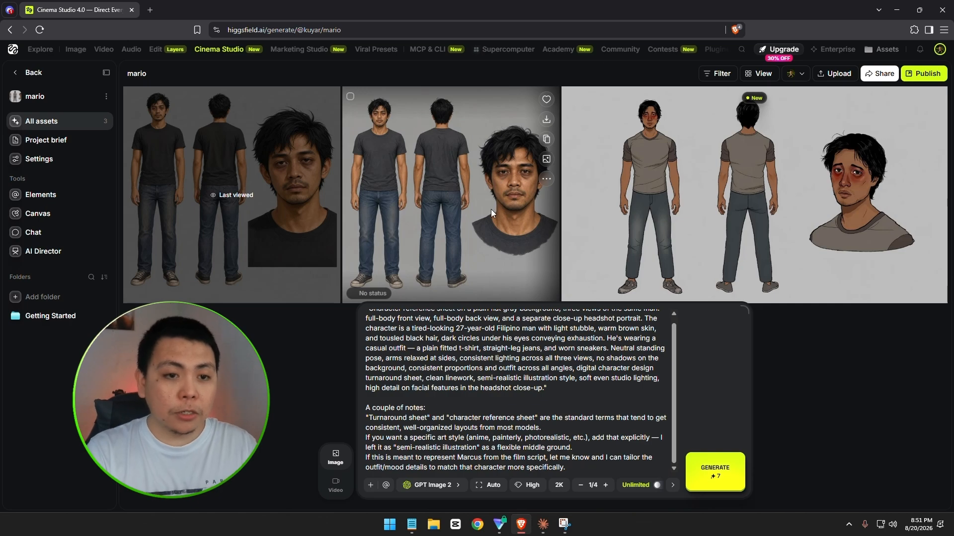
# - Create an element named "mario" from the brighter photorealistic character reference sheet
pyautogui.click(546, 178)
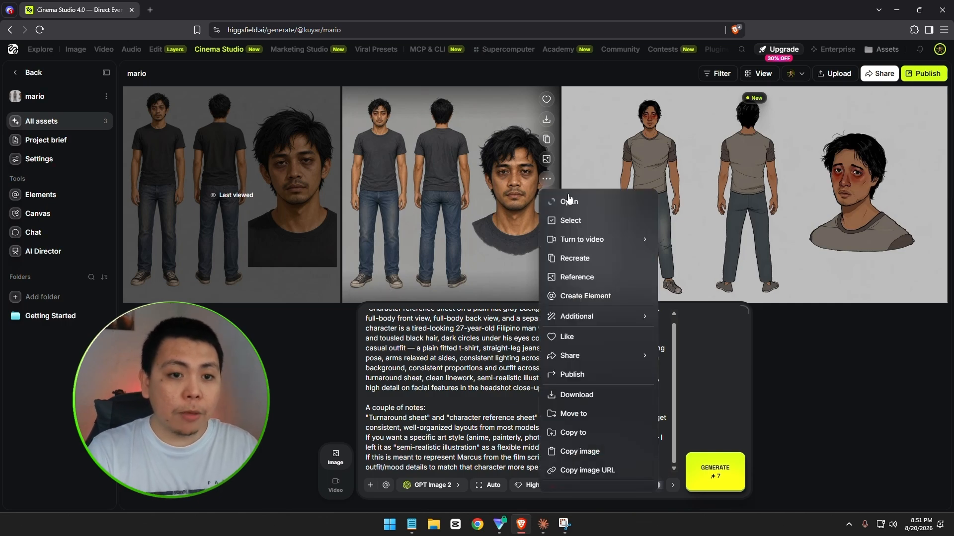
pyautogui.click(579, 297)
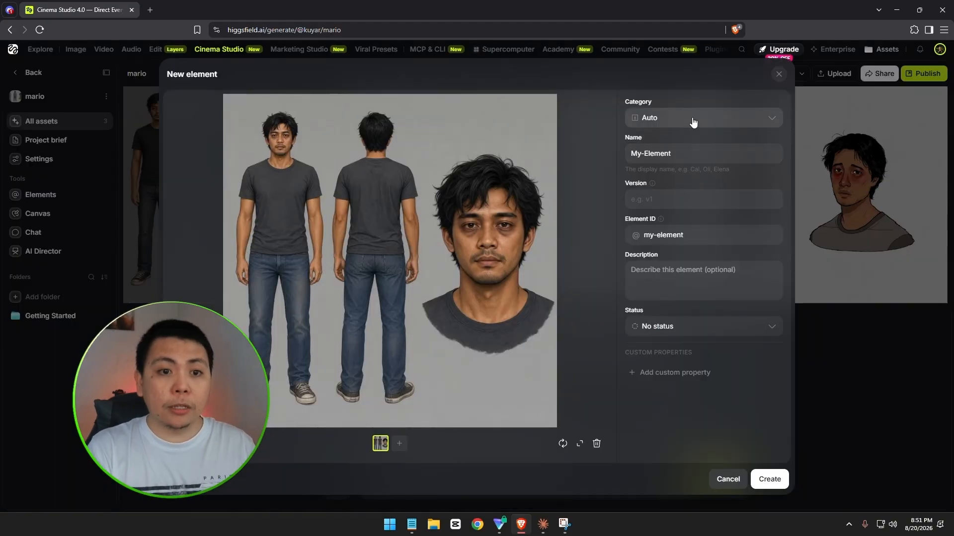
pyautogui.click(659, 157)
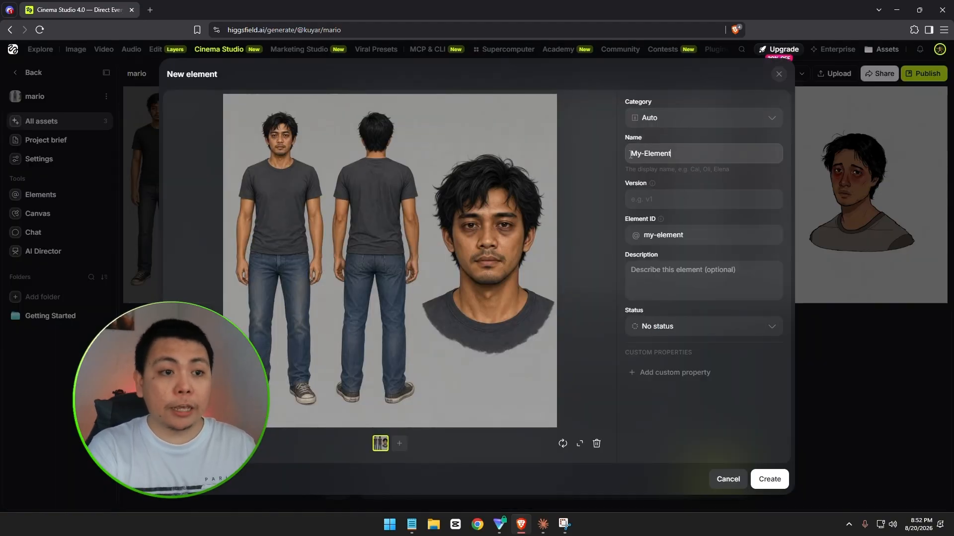
pyautogui.hotkey('ctrl', 'a')
pyautogui.write('mario')
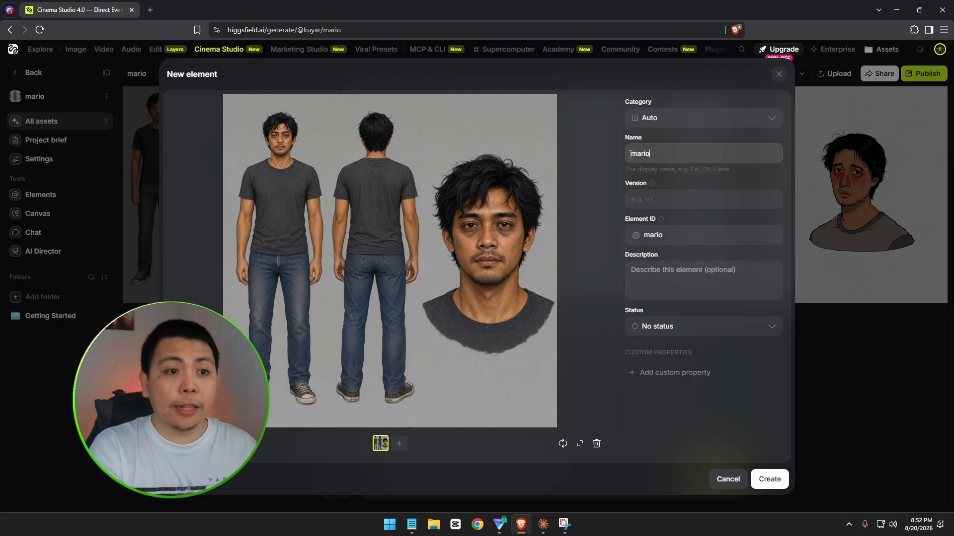
pyautogui.click(770, 480)
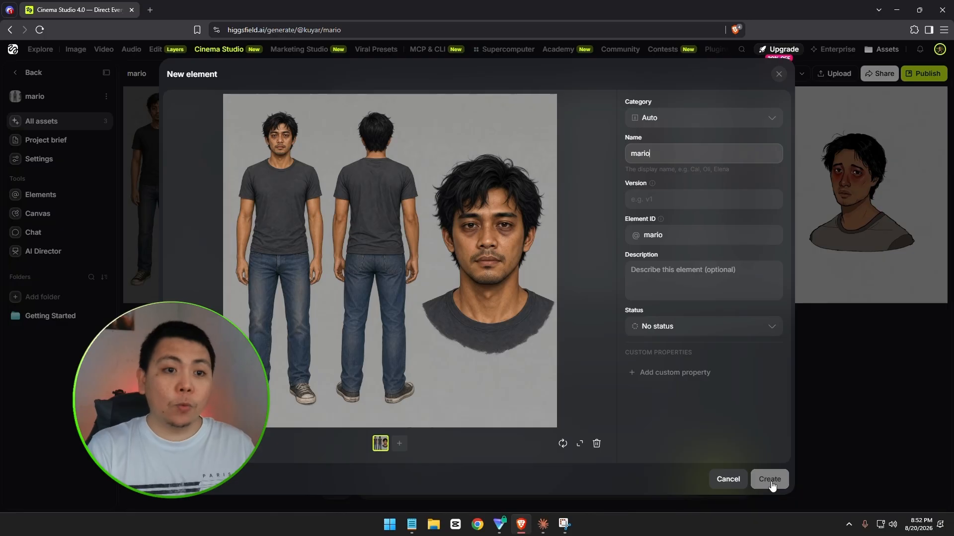
pyautogui.click(771, 484)
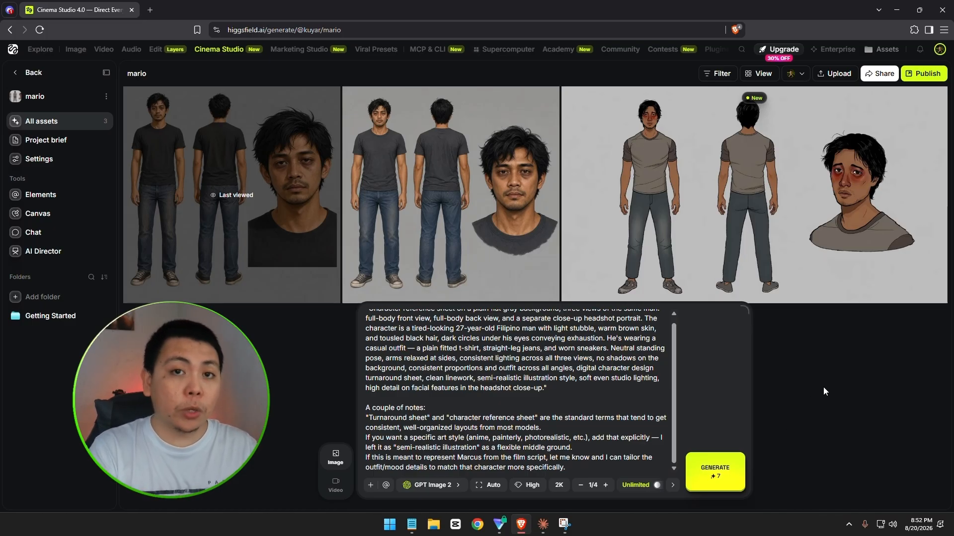
# - Write a Claude request for a gray-background character sheet of a tired-looking grandmother in an old casual duster, with front, back and headshot views
pyautogui.hotkey('alt', 'Tab')
pyautogui.write('me a prompt for the character sheet on a plain gray ba')
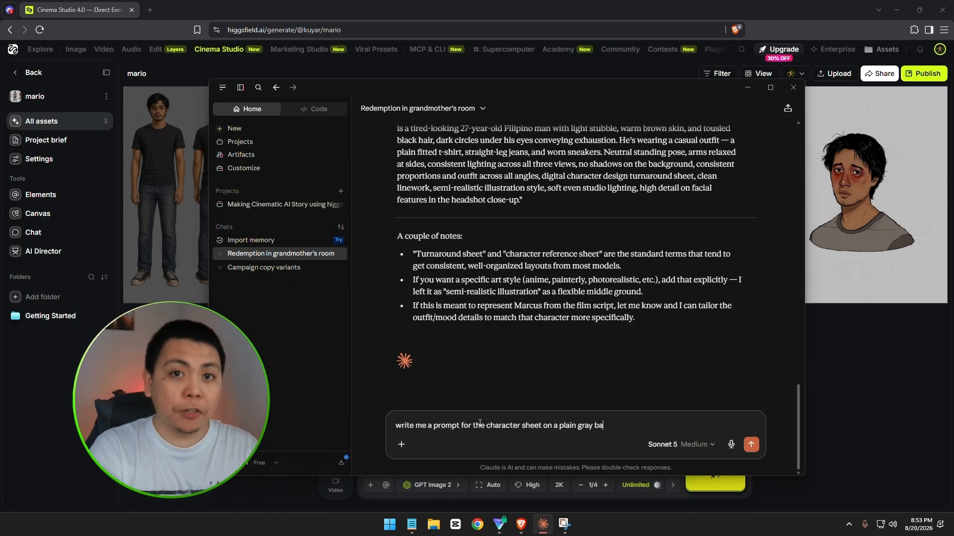
pyautogui.write('ckground featuring a front view, back view, ans departe colse up headshot')
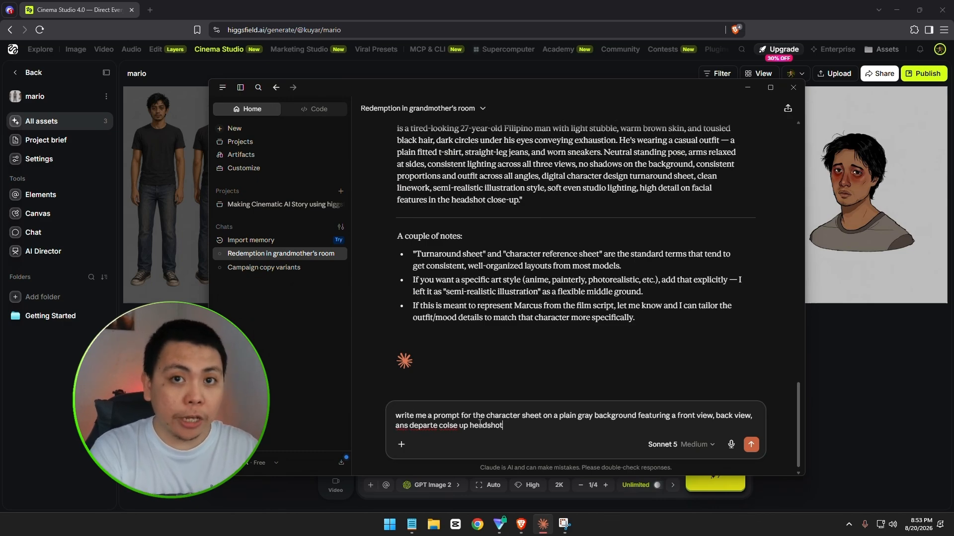
pyautogui.write(' of a tired-looking grandmother wearing an old casual duster outfit')
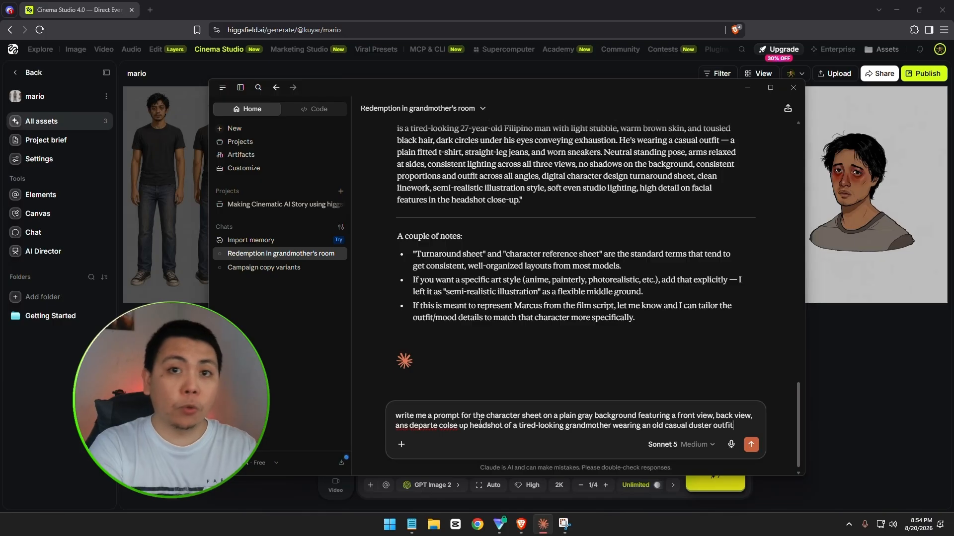
# - Correct the misspelled words to "and separate close-up" in the grandmother request and send it
pyautogui.rightClick(480, 423)
pyautogui.click(449, 271)
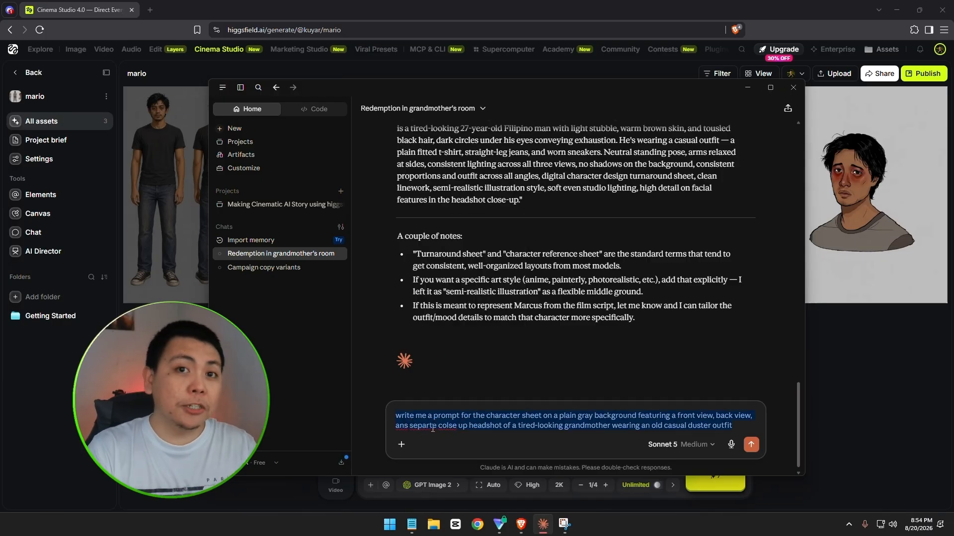
pyautogui.press('BackSpace')
pyautogui.press('BackSpace')
pyautogui.write('se-')
pyautogui.click(751, 444)
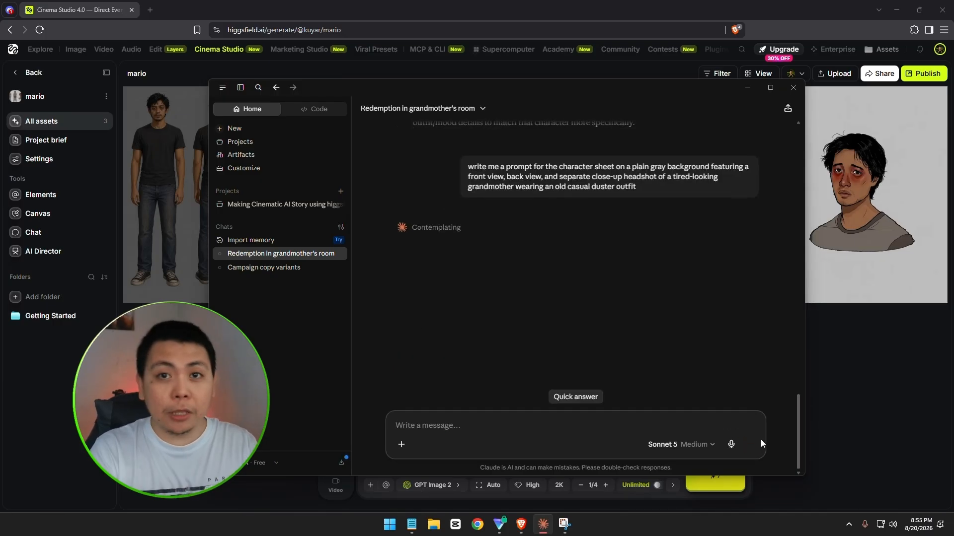
# - Copy the quoted grandmother character prompt from Claude's reply and clear the old prompt in Higgsfield
pyautogui.moveTo(400, 279); pyautogui.dragTo(654, 240)
pyautogui.hotkey('ctrl', 'c')
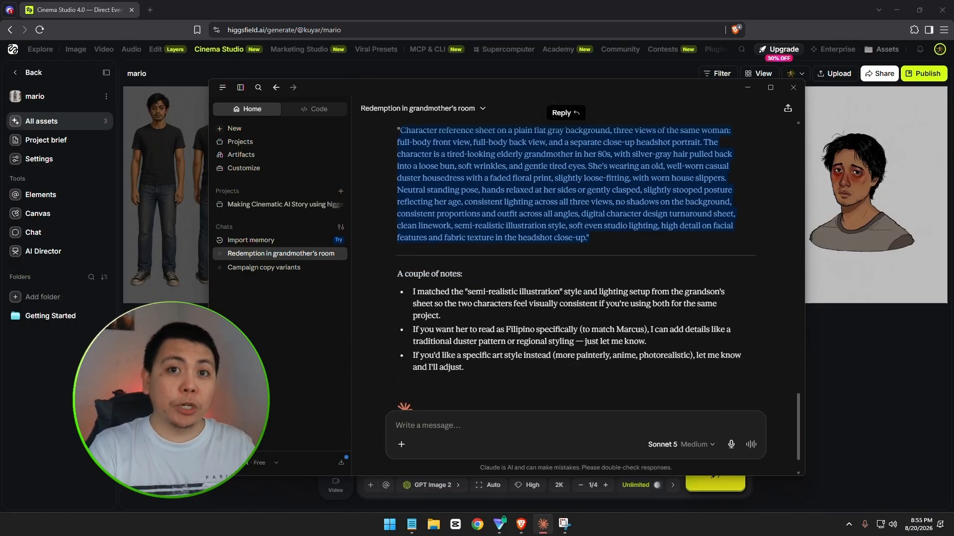
pyautogui.hotkey('alt', 'Tab')
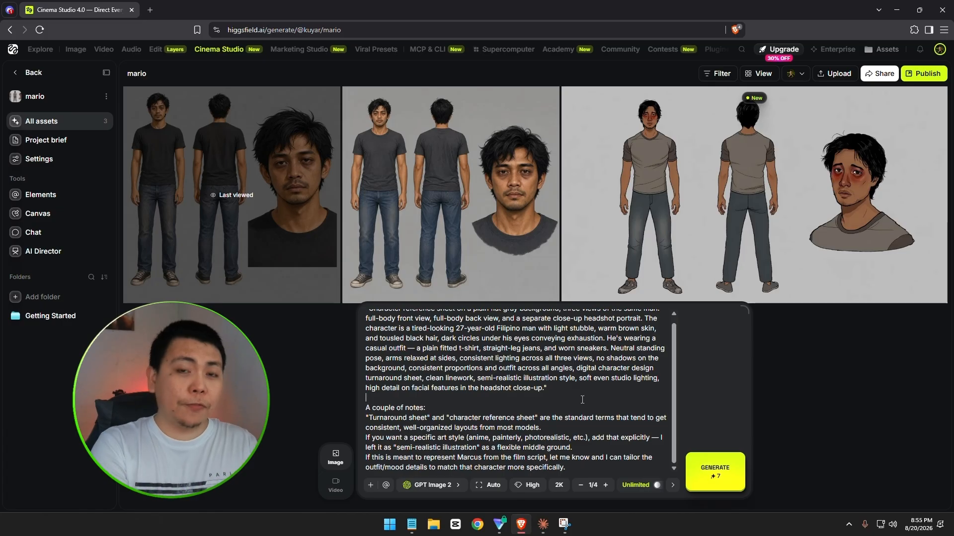
pyautogui.hotkey('ctrl', 'a')
pyautogui.press('BackSpace')
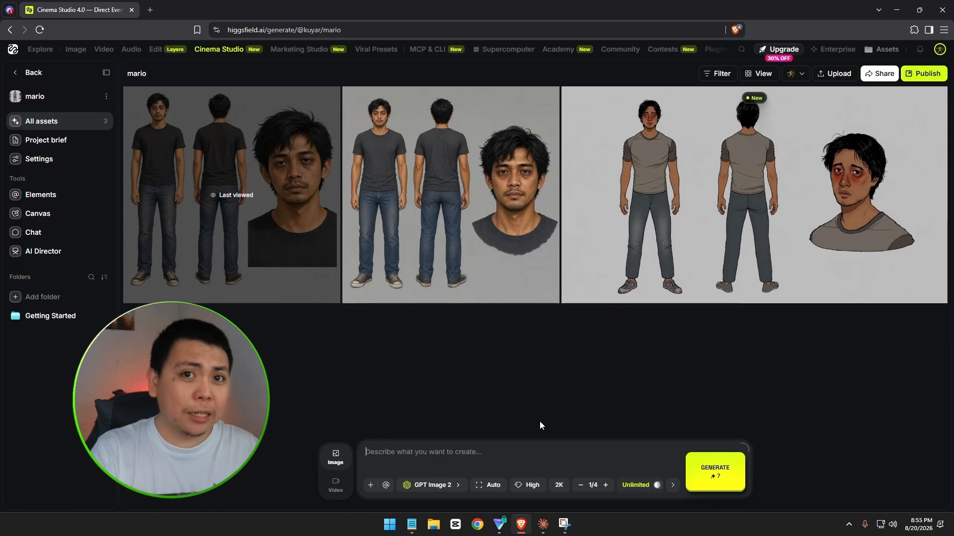
# - Set the image model to Higgsfield Soul Cinema with 4 images and paste the grandmother prompt
pyautogui.click(437, 485)
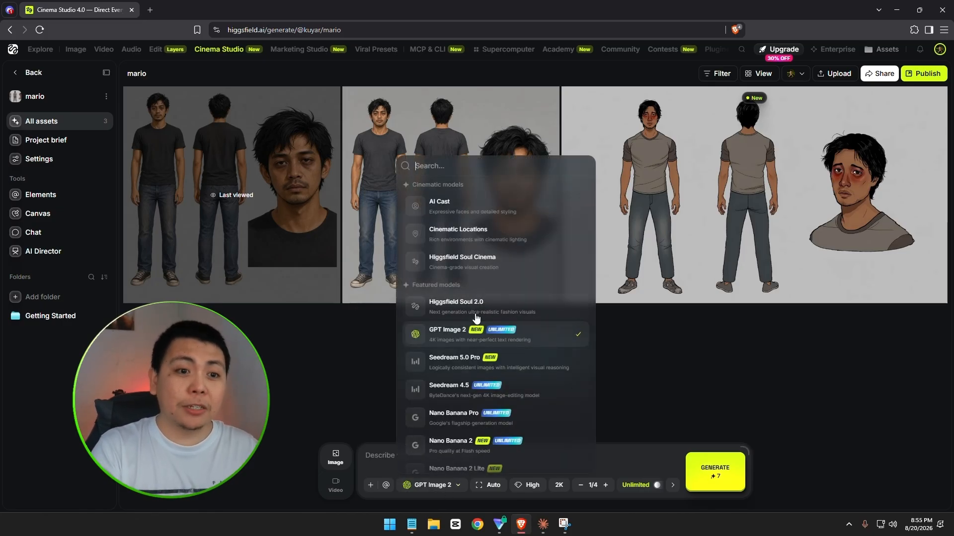
pyautogui.click(494, 259)
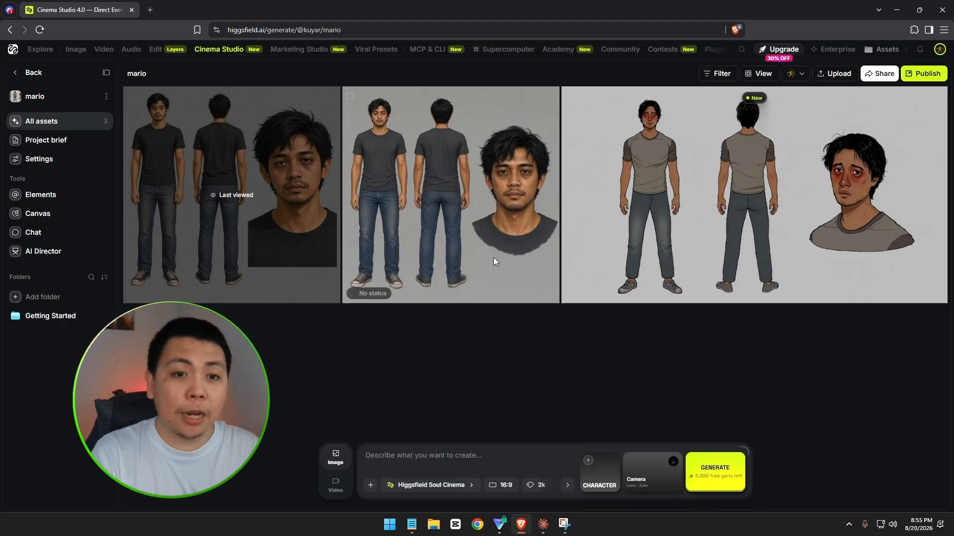
pyautogui.click(567, 485)
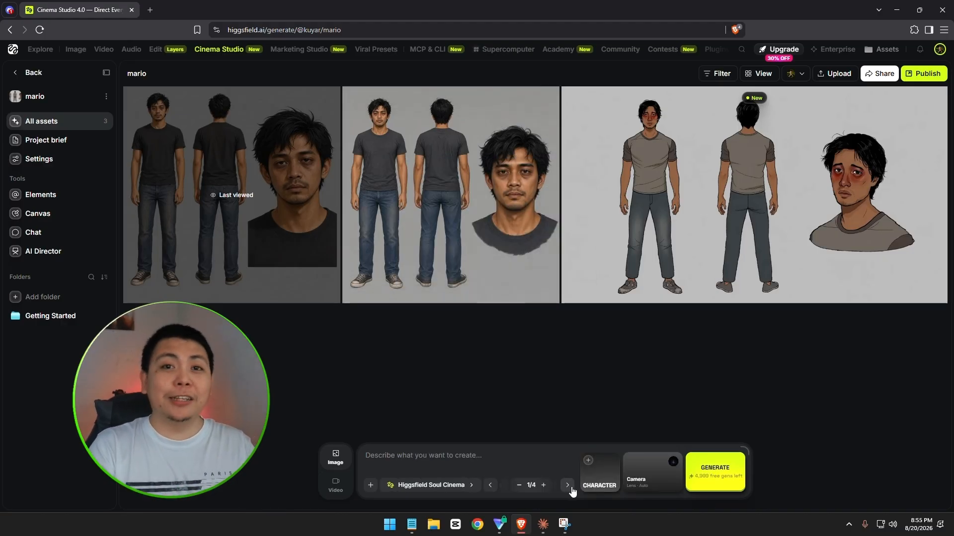
pyautogui.click(545, 487)
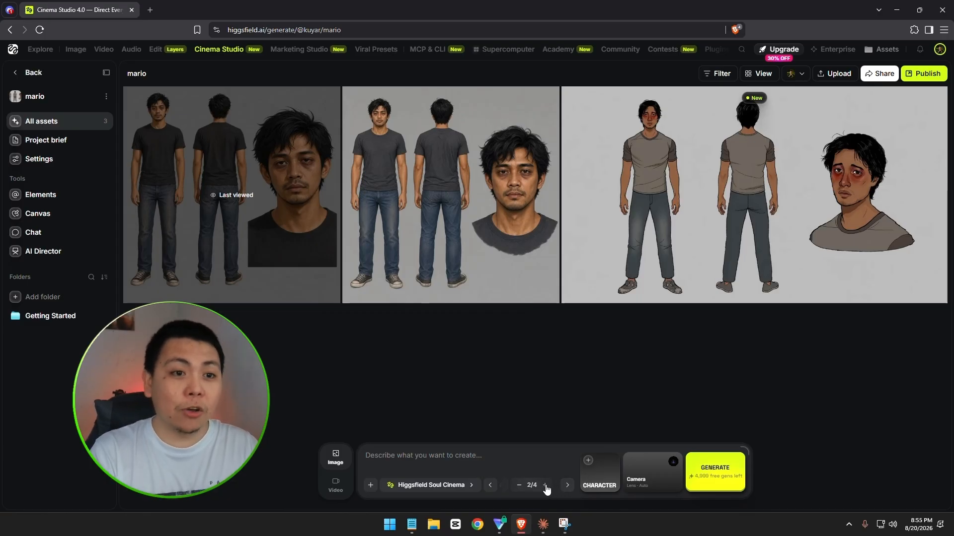
pyautogui.click(545, 486)
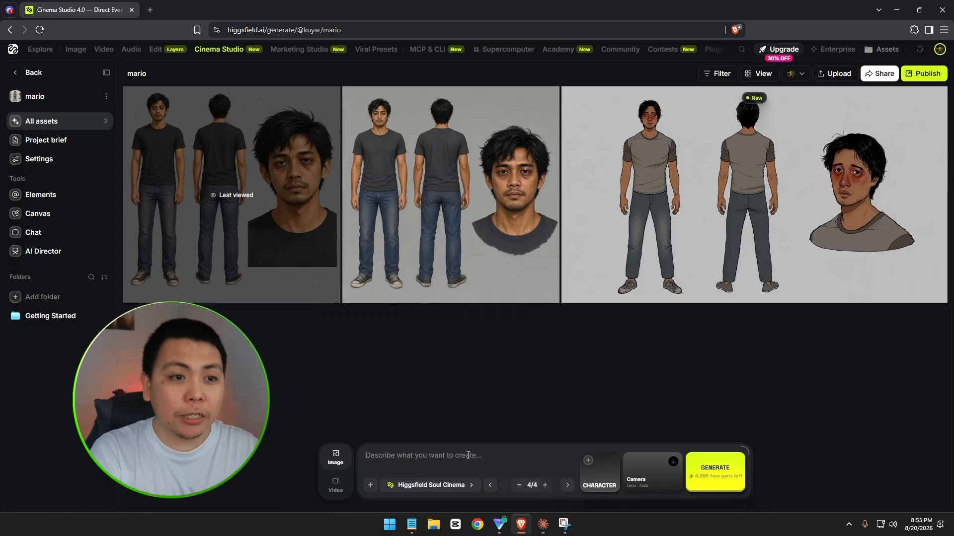
pyautogui.hotkey('ctrl', 'v')
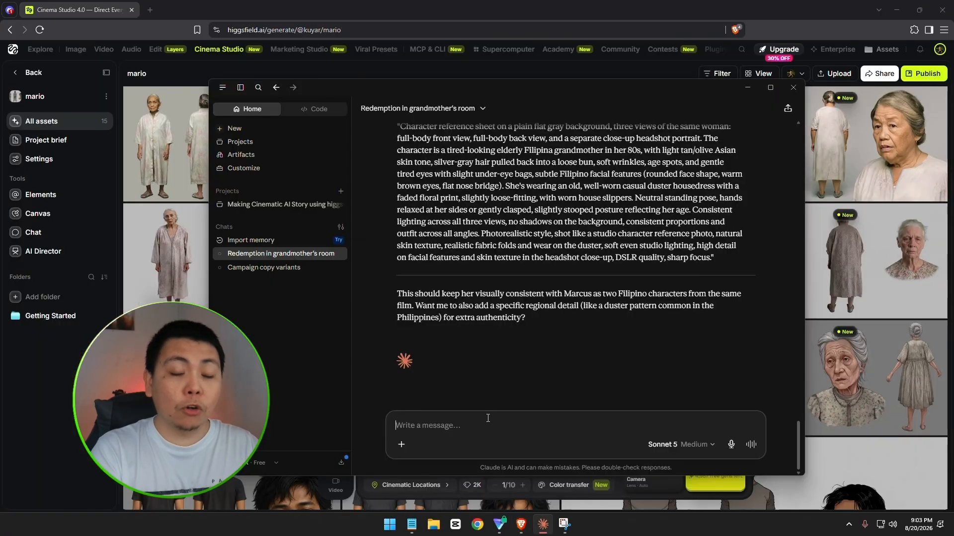
# - Ask Claude for a cinematic mid-century Filipino bedroom with antique wooden cabinets, traditional interior, greenery outside, one bed and an old wooden chair facing it
pyautogui.write('create a cinematic location of a mid-century filipino type room')
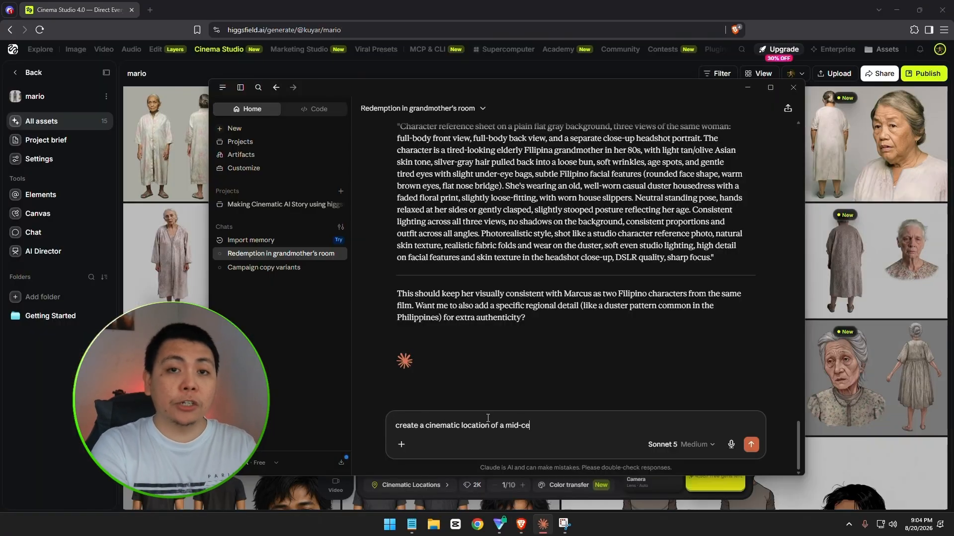
pyautogui.write('on of a mid-century filipino type bedroom with antique wooden cabinets , traditional interior design')
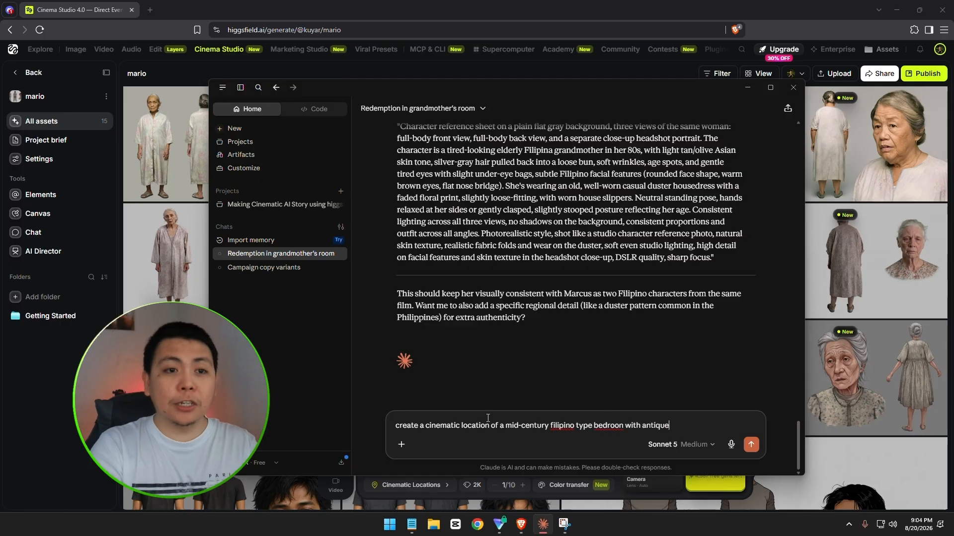
pyautogui.write(', greenery')
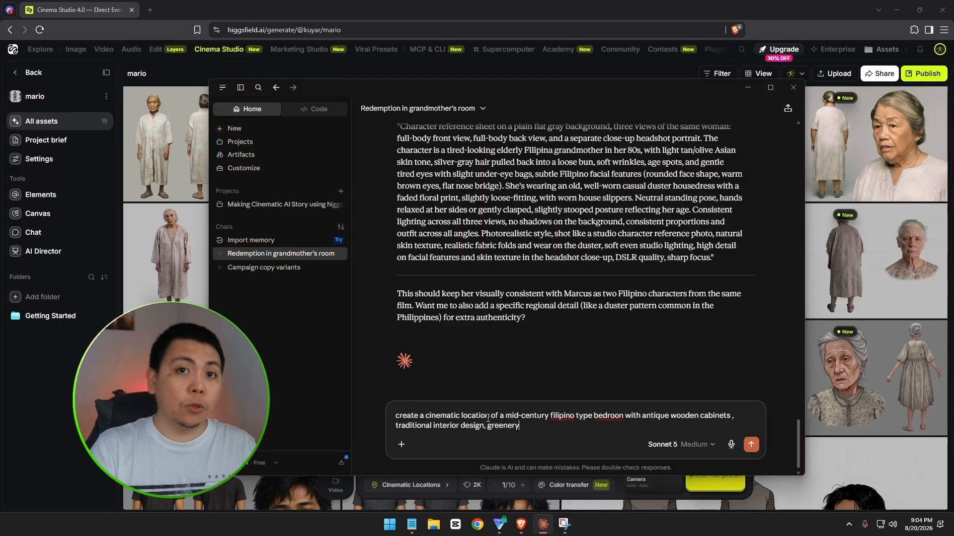
pyautogui.write(' visible outside the window, one bed, and old wooden chair fac')
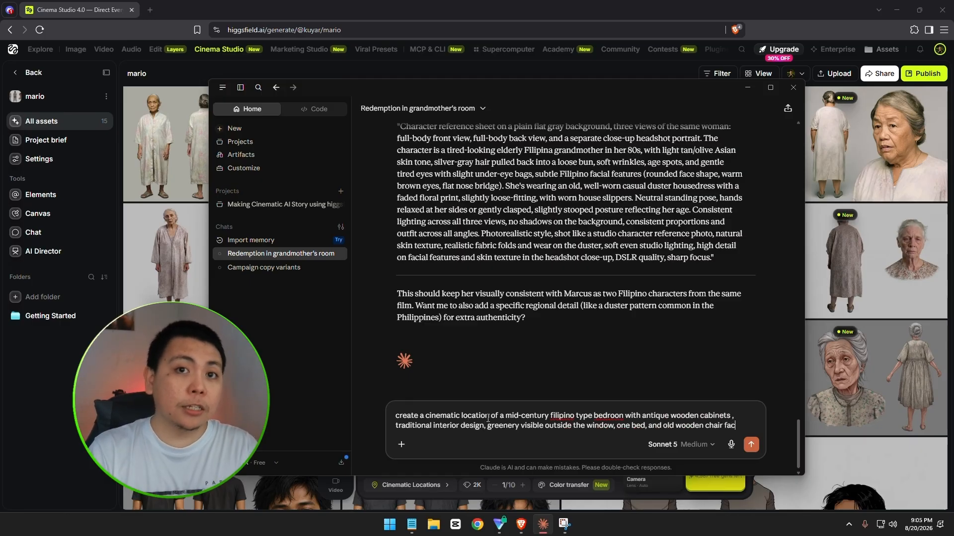
pyautogui.write('ing the bed.')
# - Add a wooden door, warm natural lighting, shallow depth of field, 3/4 camera angle and realistic cinematic photography to the location request and send it
pyautogui.hotkey('shift', 'Return')
pyautogui.write('Include wooden door and warm natural light')
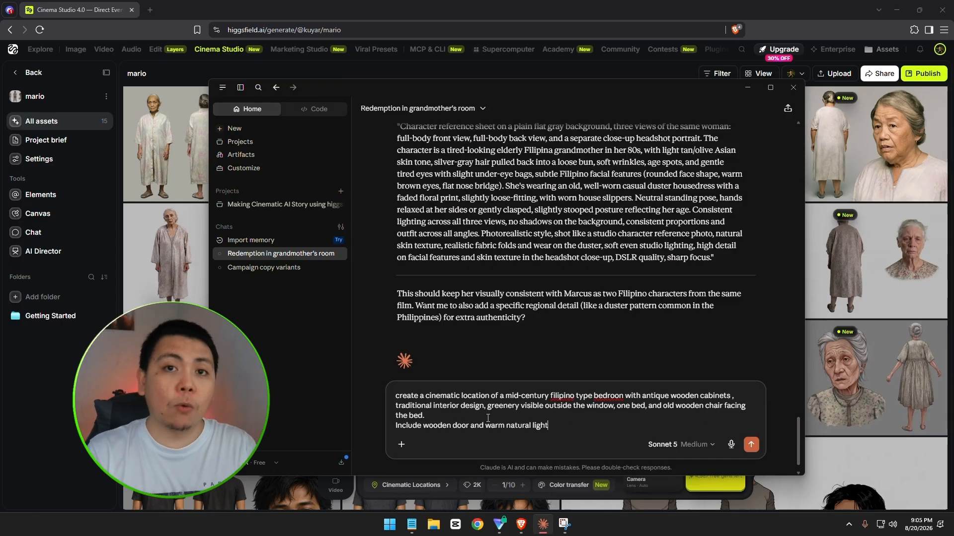
pyautogui.write('ing. use a shallow depth field and shoot the environment from 3/4 camera angle.')
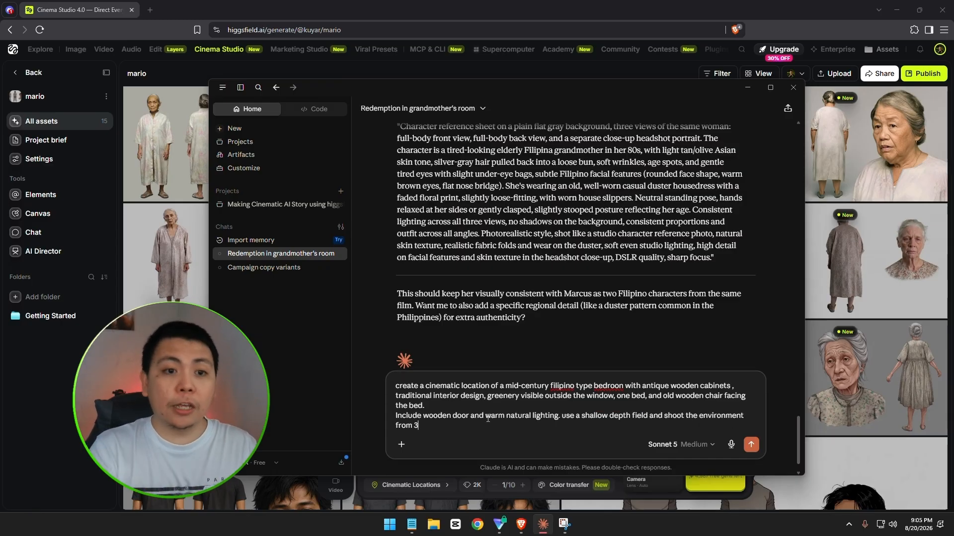
pyautogui.hotkey('shift', 'Return')
pyautogui.write('Realistic cinematic photography')
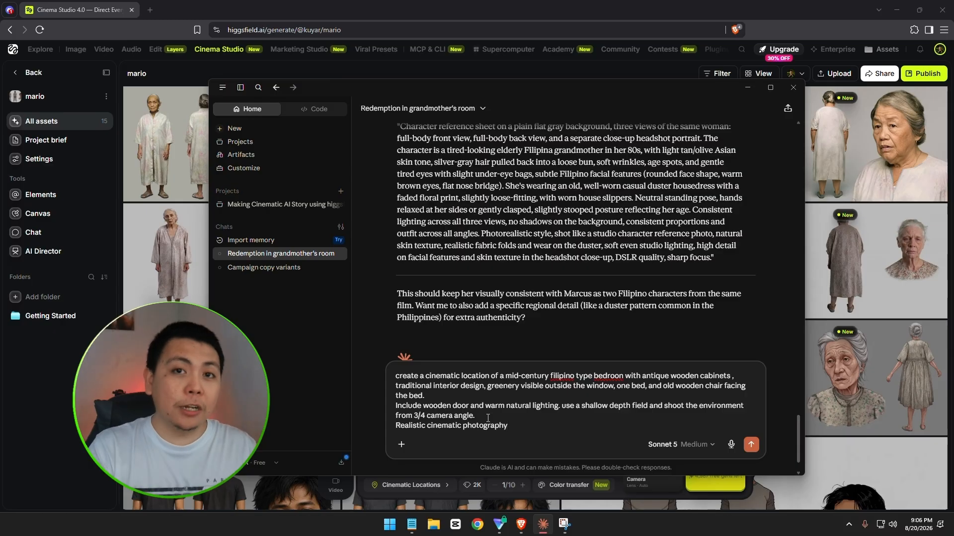
pyautogui.press('Return')
# - Paste the bedroom location prompt into Higgsfield's Cinematic Locations and generate 4 images at 4K
pyautogui.hotkey('alt', 'Tab')
pyautogui.write('"Cinematic photograph of a mid-century Filipino-style bedroom, shot from a 3/4 camera angle. The room features antique wooden cabinets with intricate carved detailing, traditional Filipino interior design with capiz shell accents and woven rattan elements, polished narida or narra wood flooring. A single bed with a simple woven bedspread sits against one wall, positioned across from an old wooden rocking chair facing it. A wooden paneled door is visible on one side of the room. A large window with wooden shutters lets in warm, golden natural light, with lush green tropical foliage visible outside. Dust motes floating gently in the light beams. Shallow depth of field with the foreground softly blurred, background elements in gentle focus falloff, cinematic color grading with warm amber and soft green tones, film-like grain, realistic cinematic photography, shot on 35mm lens, moody and nostalgic atmosphere, soft natural shadows, high detail on wood textures and fabric."')
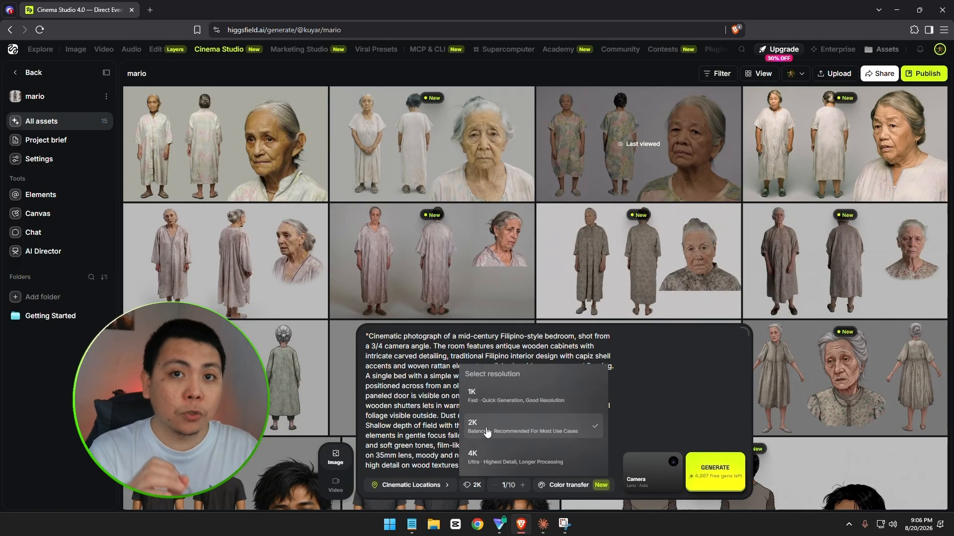
pyautogui.click(715, 467)
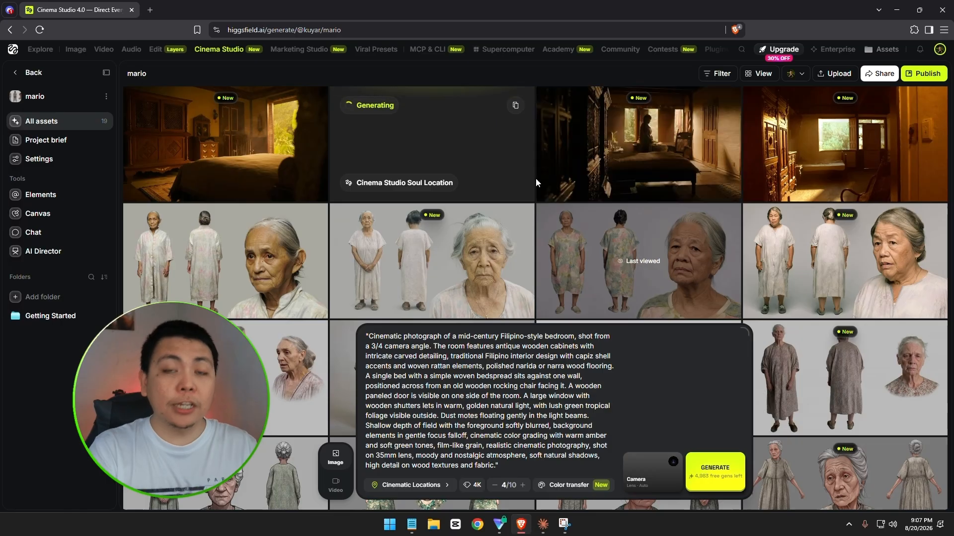
# - Review the generated bedroom location images at full size, checking the bed, chair, door and window
pyautogui.click(235, 163)
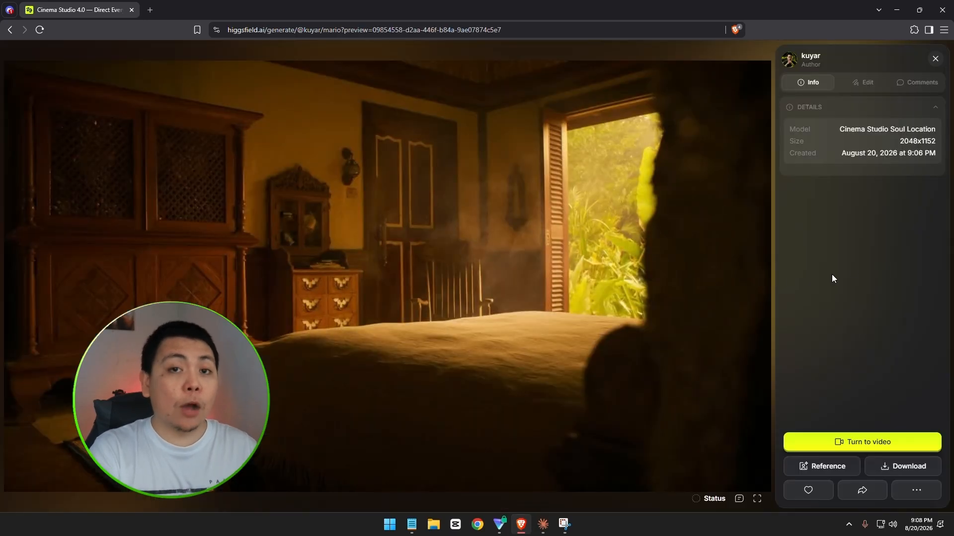
pyautogui.press('Escape')
pyautogui.click(404, 174)
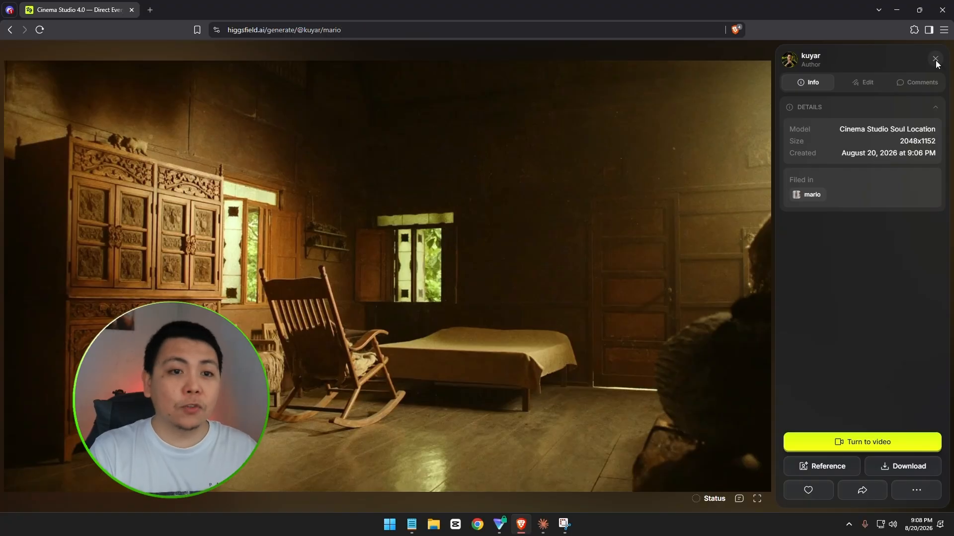
pyautogui.press('Right')
pyautogui.press('Right')
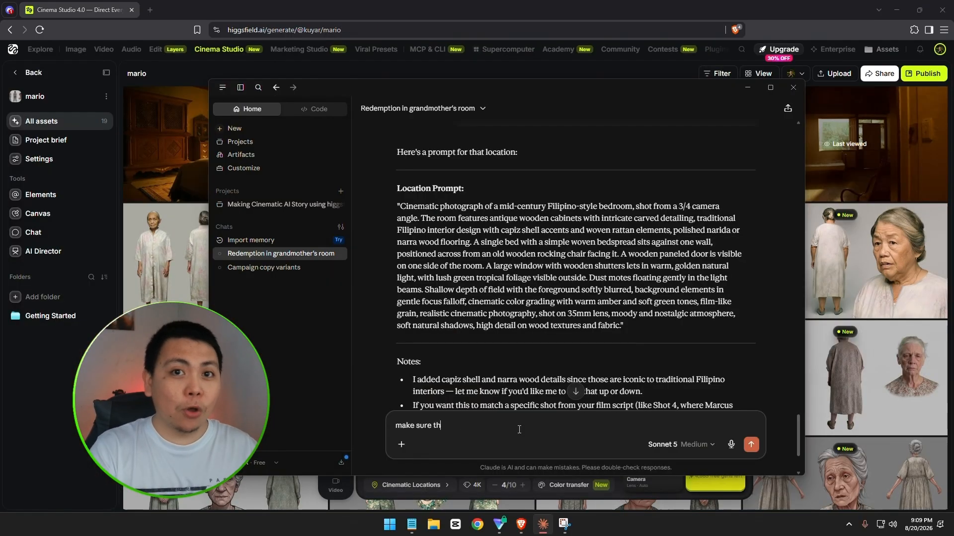
pyautogui.write('e wooden chair')
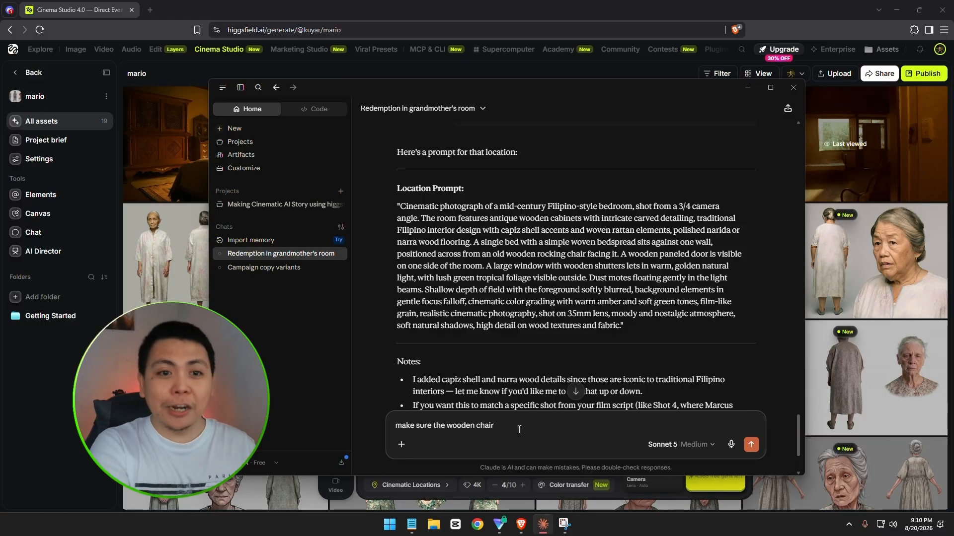
pyautogui.write(' is box type and ')
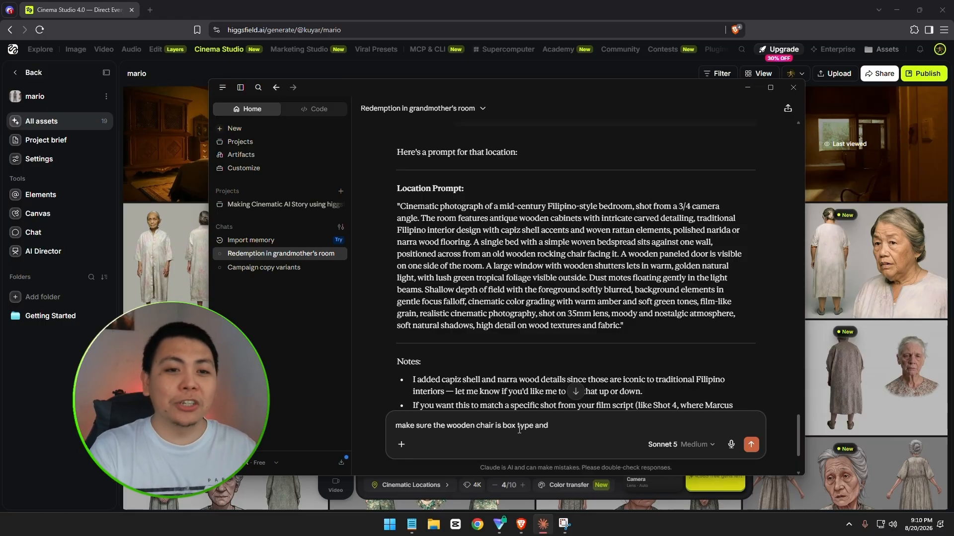
pyautogui.write('not a')
pyautogui.press('BackSpace')
pyautogui.press('BackSpace')
pyautogui.press('BackSpace')
pyautogui.press('BackSpace')
pyautogui.press('BackSpace')
pyautogui.press('BackSpace')
pyautogui.press('BackSpace')
pyautogui.press('BackSpace')
pyautogui.press('BackSpace')
pyautogui.press('BackSpace')
pyautogui.press('BackSpace')
pyautogui.press('BackSpace')
pyautogui.press('BackSpace')
pyautogui.press('BackSpace')
pyautogui.press('BackSpace')
pyautogui.press('BackSpace')
pyautogui.press('BackSpace')
pyautogui.press('BackSpace')
pyautogui.press('BackSpace')
pyautogui.press('BackSpace')
# - Ask Claude to make the wooden chair like a dining chair and remove the door from the bedroom location prompt
pyautogui.write('den chair i')
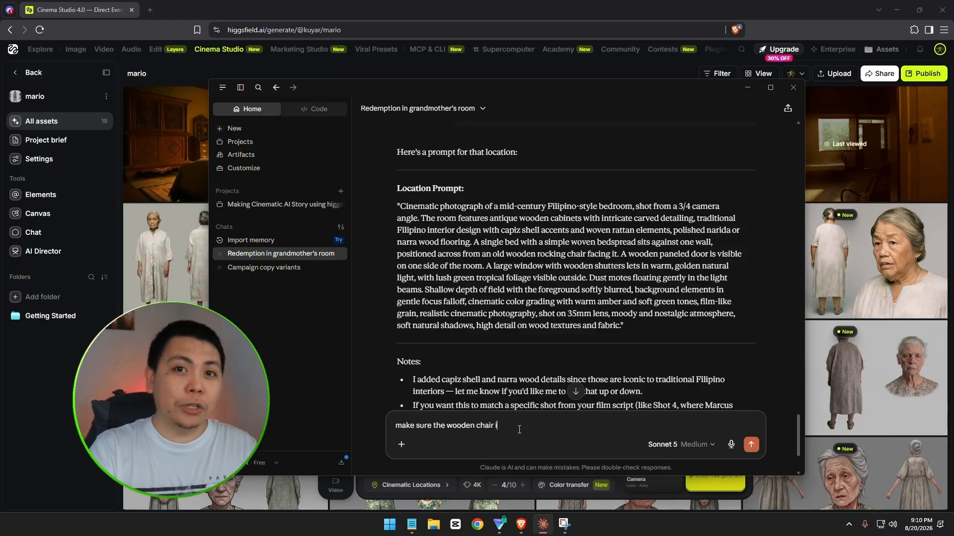
pyautogui.write('s like a dining chair. also remove the door in the picture.')
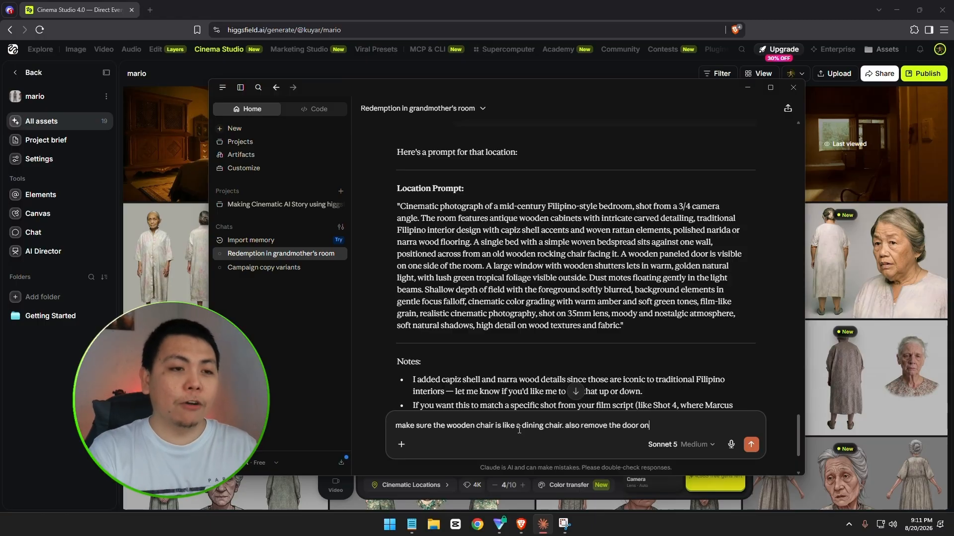
pyautogui.press('Return')
# - Switch to Higgsfield and examine the bedroom image with the door and rocking chair at full size
pyautogui.click(747, 87)
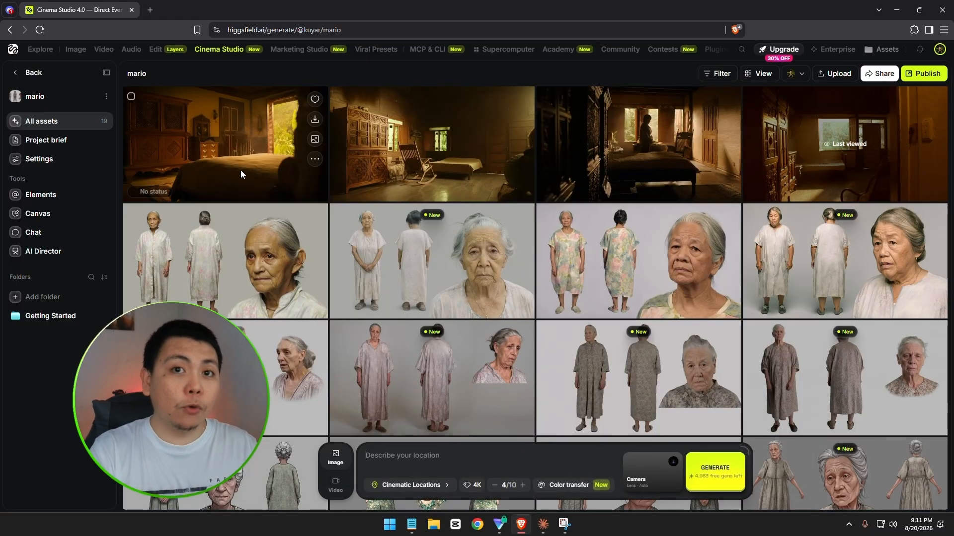
pyautogui.click(850, 159)
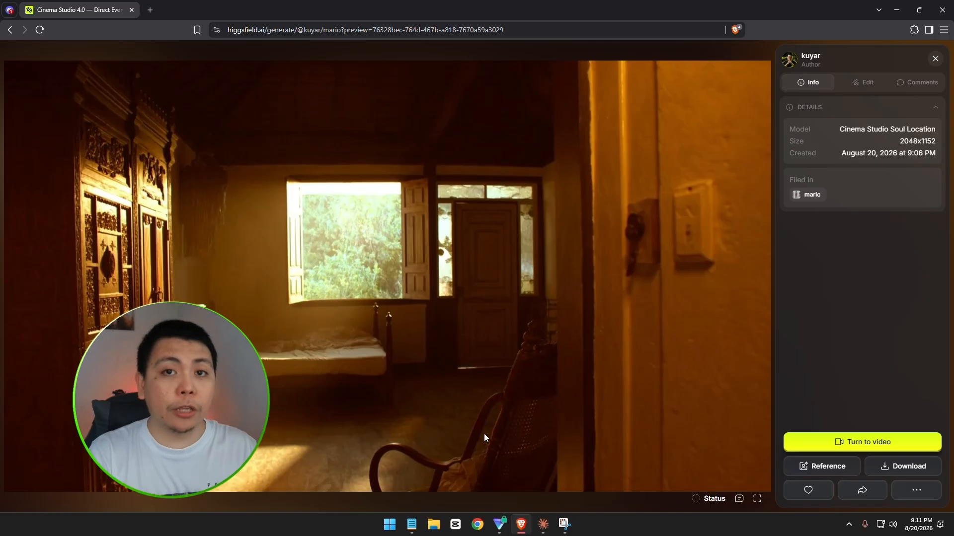
pyautogui.press('Escape')
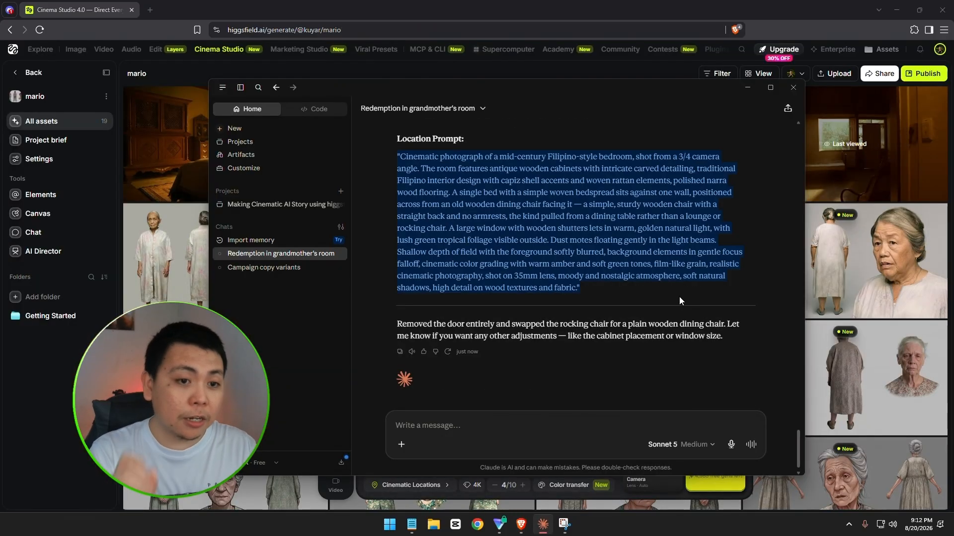
# - Copy Claude's revised bedroom location prompt into Higgsfield's Cinematic Locations and generate 4 images at 4K
pyautogui.write('"Cinematic photograph of a mid-century Filipino-style bedroom, shot from a 3/4 camera angle. The room features antique wooden cabinets with intricate carved detailing, traditional Filipino interior design with capiz shell accents and woven rattan elements, polished narra wood flooring. A single bed with a simple woven bedspread sits against one wall, positioned across from an old wooden dining chair facing it — a simple, sturdy wooden chair with a straight back and no armrests, the kind pulled from a dining table rather than a lounge or rocking chair. A large window with wooden shutters lets in warm, golden natural light, with lush green tropical foliage visible outside. Dust motes floating gently in the light beams. Shallow depth of field with the foreground softly blurred, background elements in gentle focus falloff, cinematic color grading with warm amber and soft green tones, film-like grain, realistic cinematic photography, shot on 35mm lens, moody and nostalgic atmosphere, soft natural shadows, high detail on wood textures and fabric."')
pyautogui.click(718, 467)
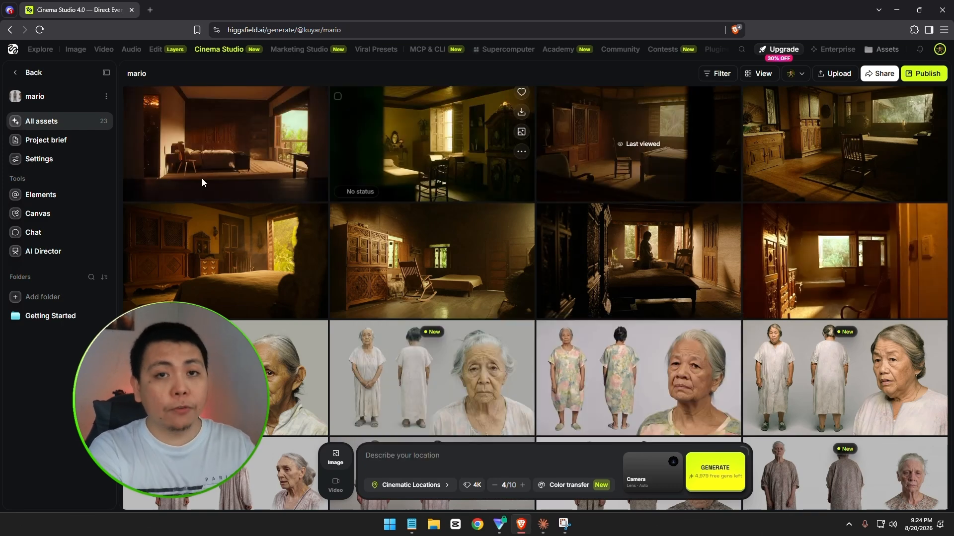
# - Rename the saved bedroom location element to Bahay in the project's elements and save the change
pyautogui.click(51, 202)
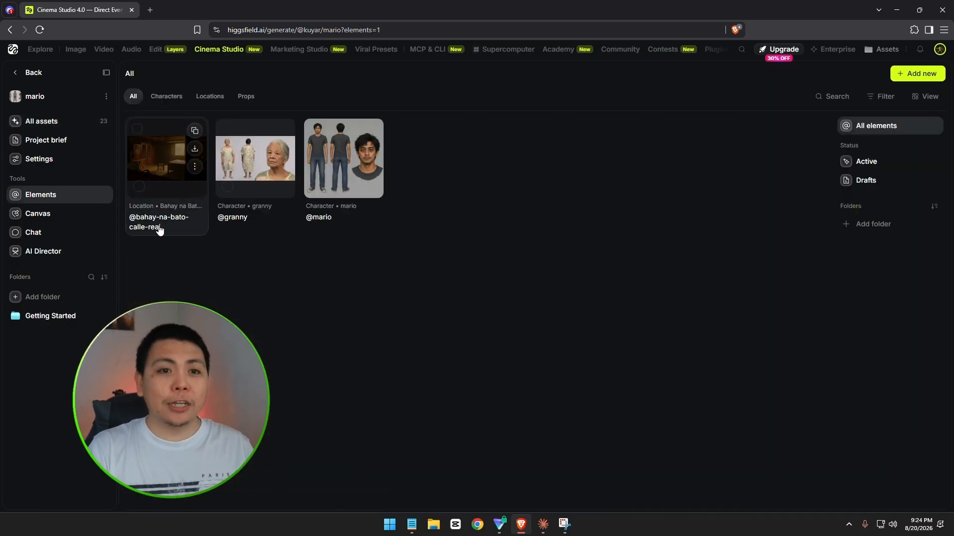
pyautogui.click(196, 168)
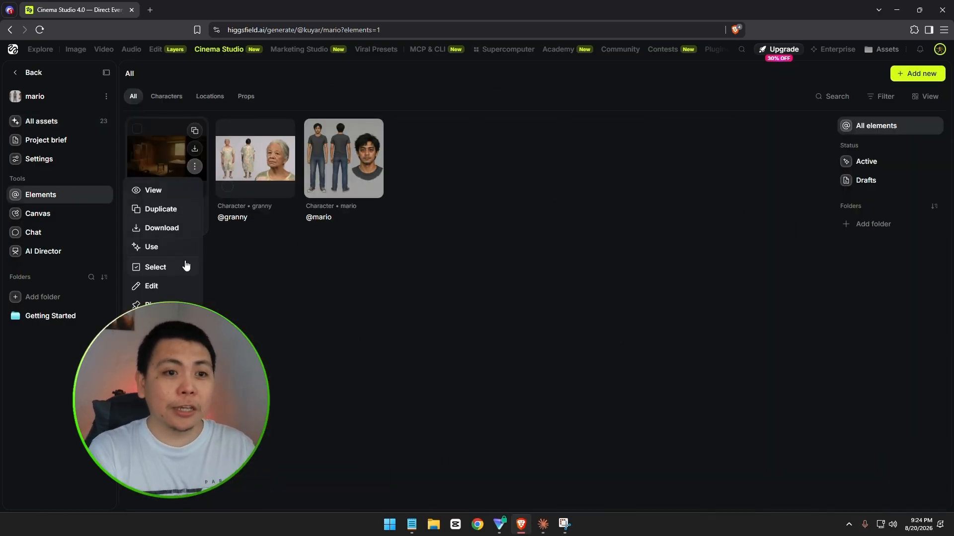
pyautogui.click(168, 291)
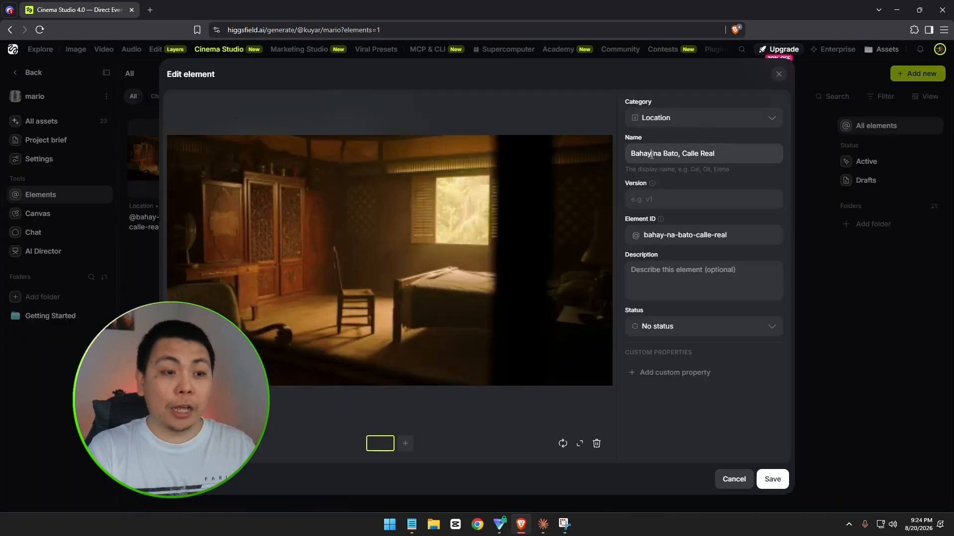
pyautogui.tripleClick(651, 156)
pyautogui.write('Bahay')
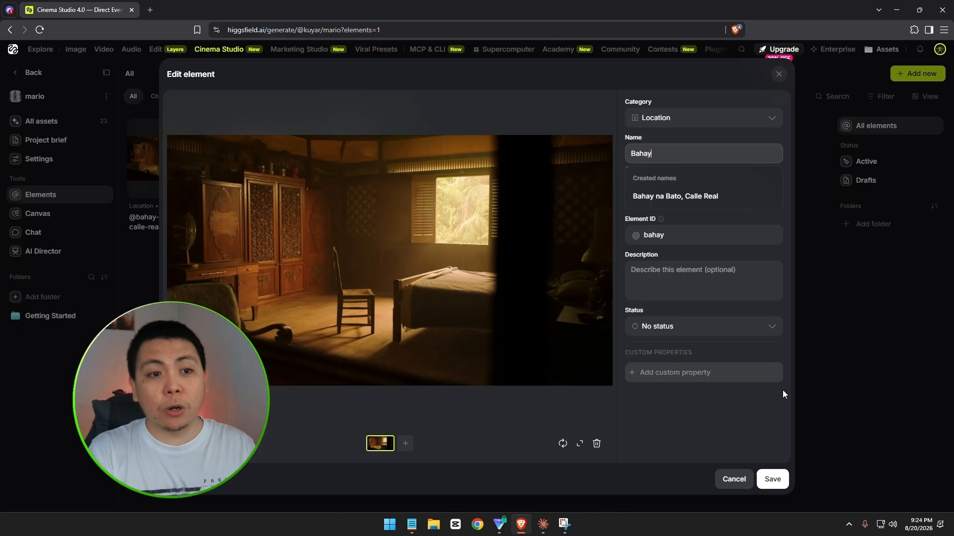
pyautogui.click(765, 478)
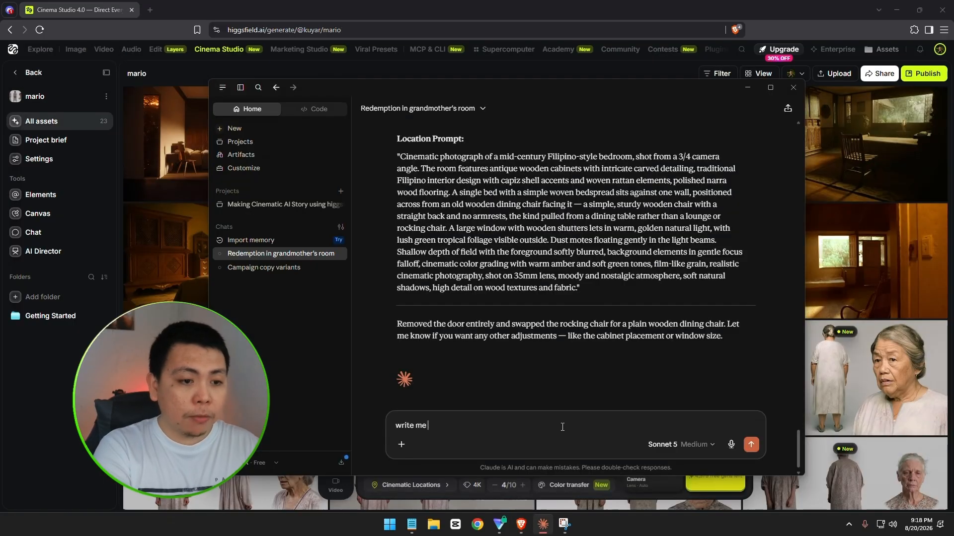
# - Begin a request in Claude for a cinematic video prompt using the filmmaking skill for the first scene
pyautogui.write('cinematic')
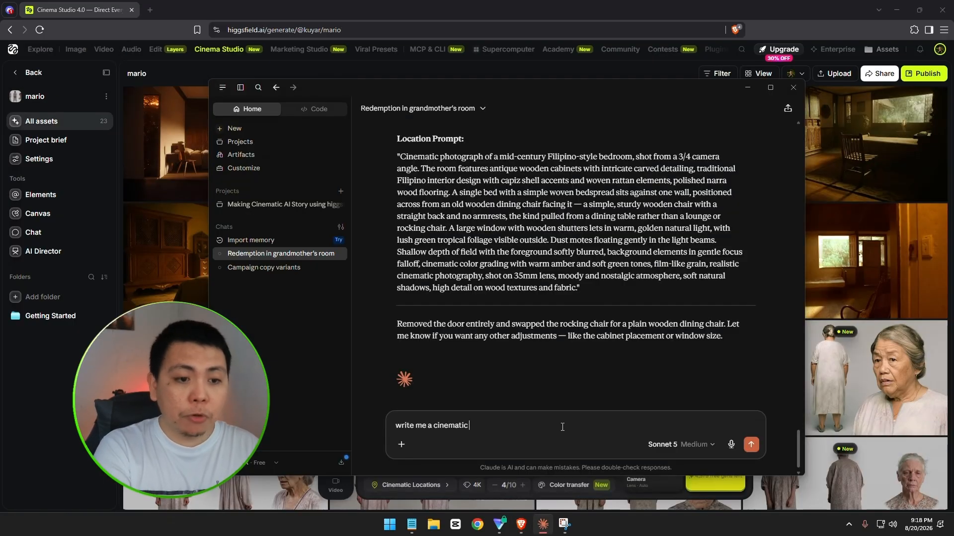
pyautogui.write(' video prompt using the filma')
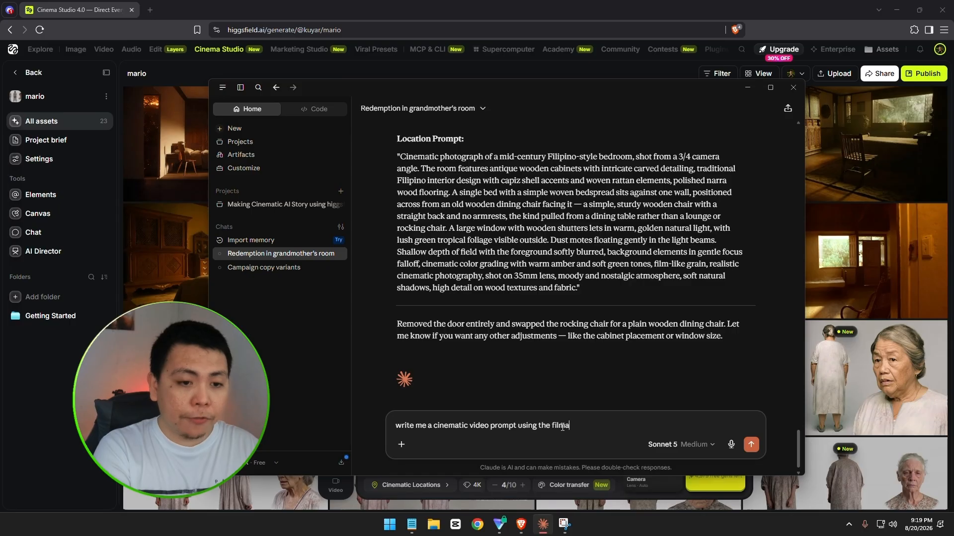
pyautogui.write('king skill fo')
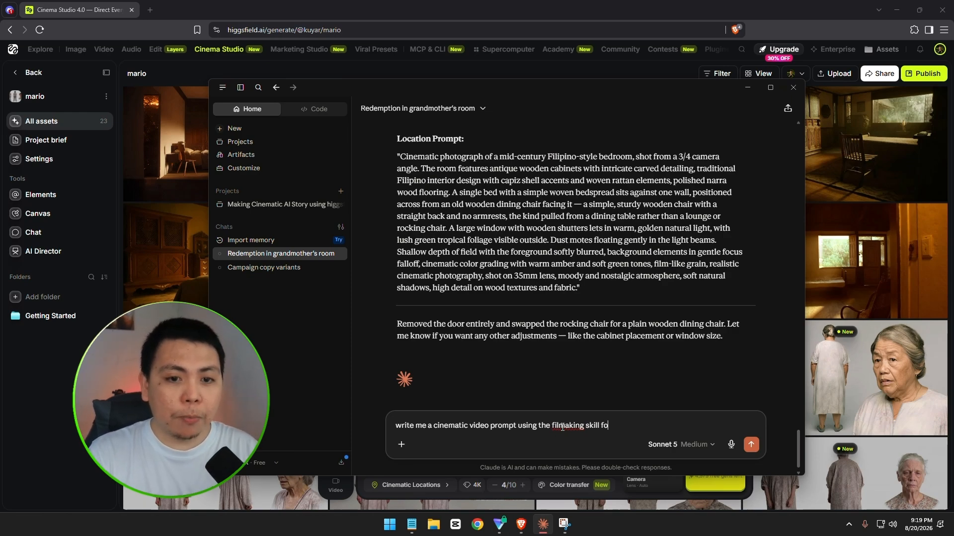
pyautogui.write('. I want the scene to c')
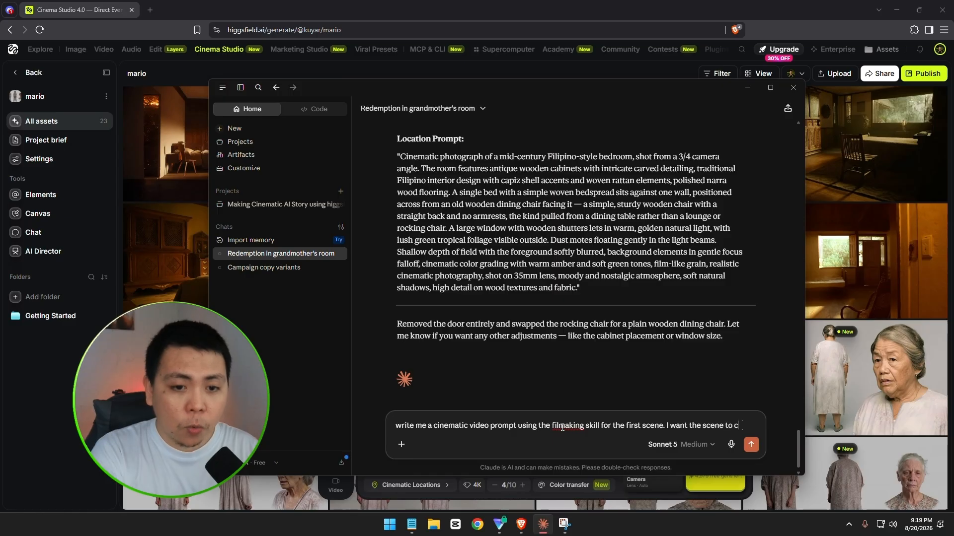
pyautogui.write('onsist of')
pyautogui.click(563, 415)
pyautogui.write('m')
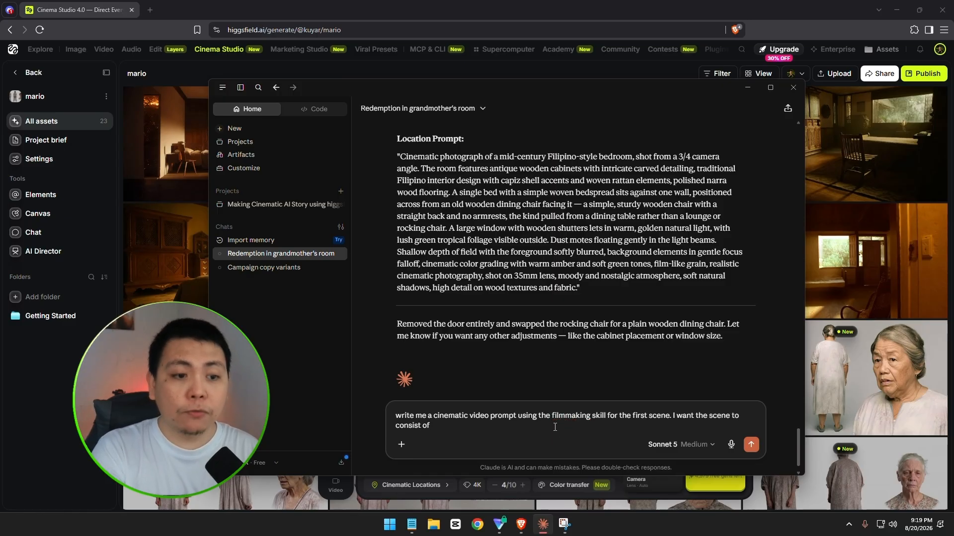
pyautogui.press('BackSpace')
# - Specify two shots, with shot one pushing slowly from behind the grandmother on the bed's edge as she asks Mario a question from the script
pyautogui.write('. Shot one starts from')
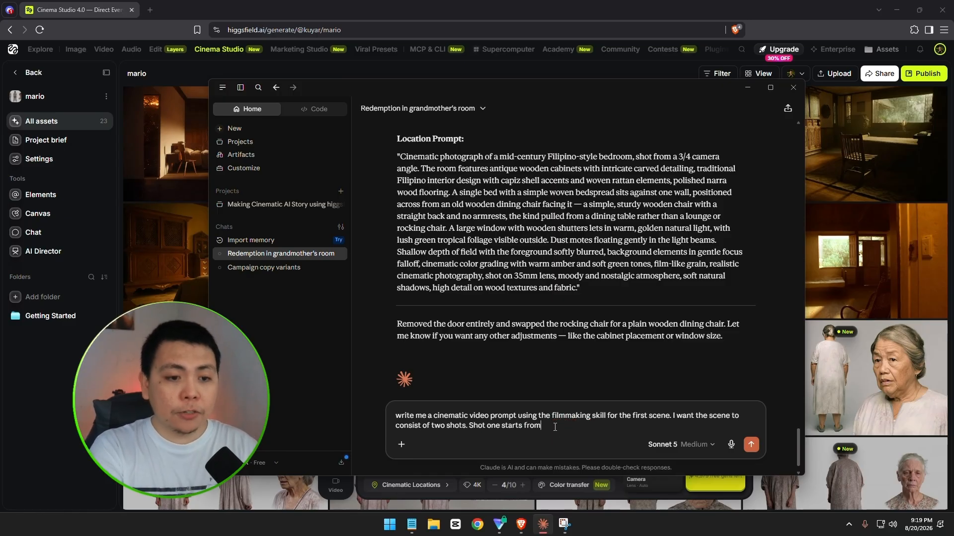
pyautogui.write(' behind the grandmother')
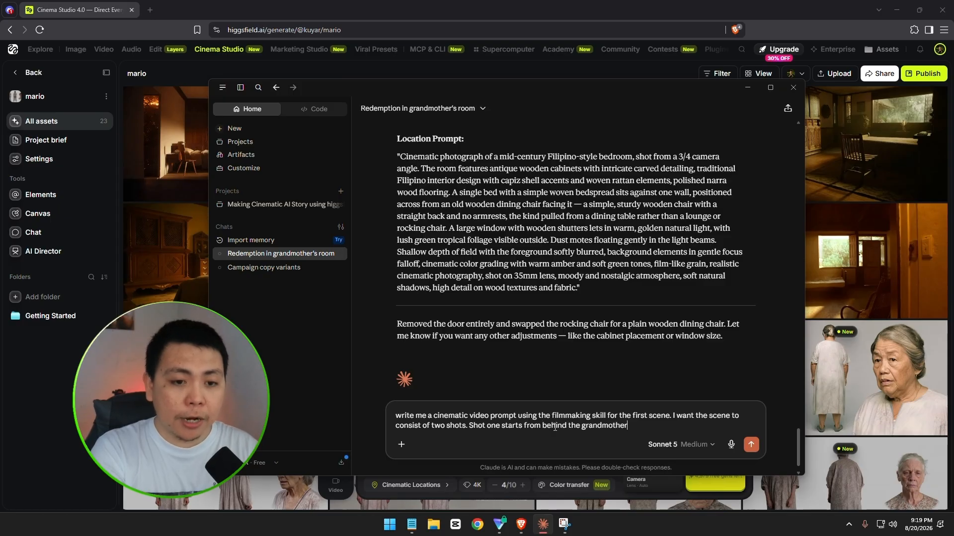
pyautogui.write(' as she sits on the edge of the b')
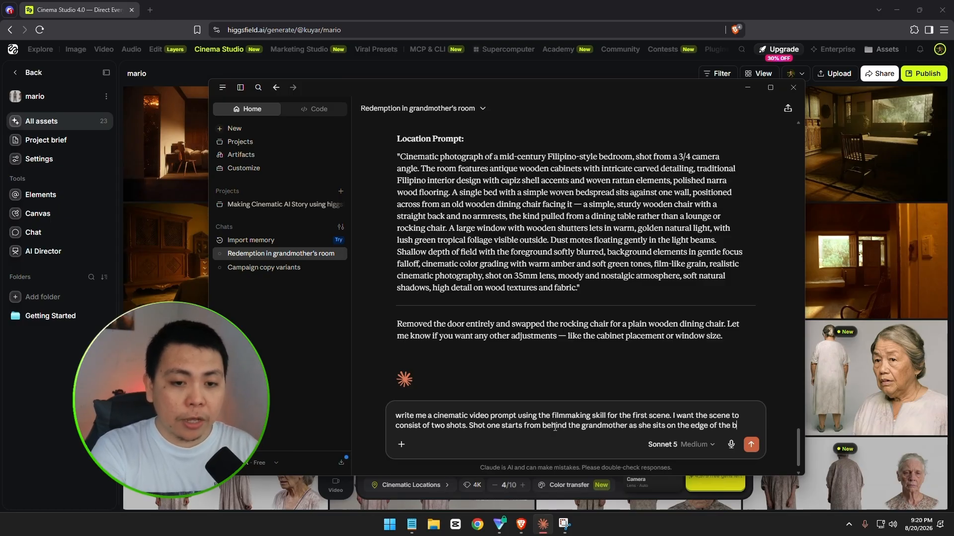
pyautogui.write('ed. The camera slowly pushes toward her as she ask MArio')
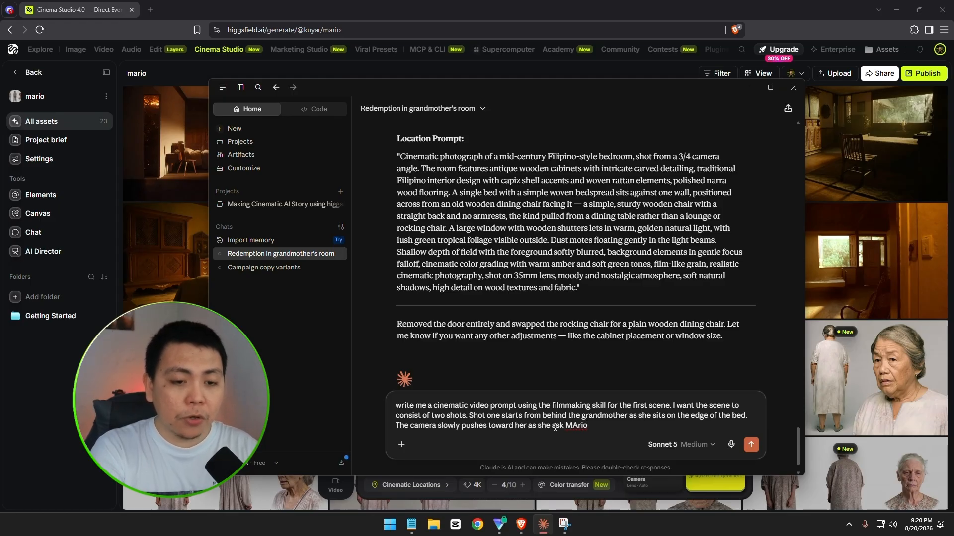
pyautogui.write('question from the script.')
pyautogui.hotkey('shift', 'Return')
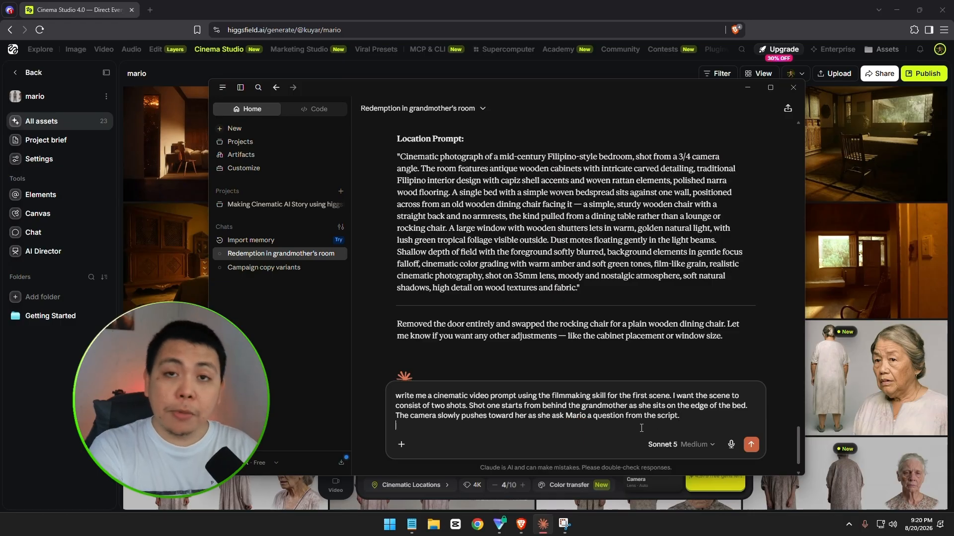
# - Add to the request that the scene cuts to a close-up of Mario immediately after she asks the question
pyautogui.write('Immediately after she')
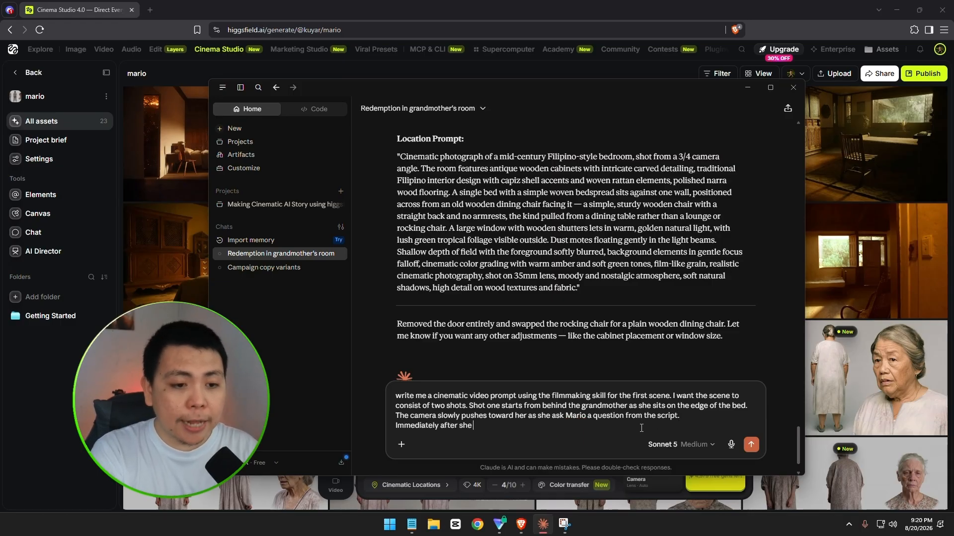
pyautogui.press('BackSpace')
pyautogui.press('BackSpace')
pyautogui.press('BackSpace')
pyautogui.press('BackSpace')
pyautogui.press('BackSpace')
pyautogui.write('the question, cut to close-up')
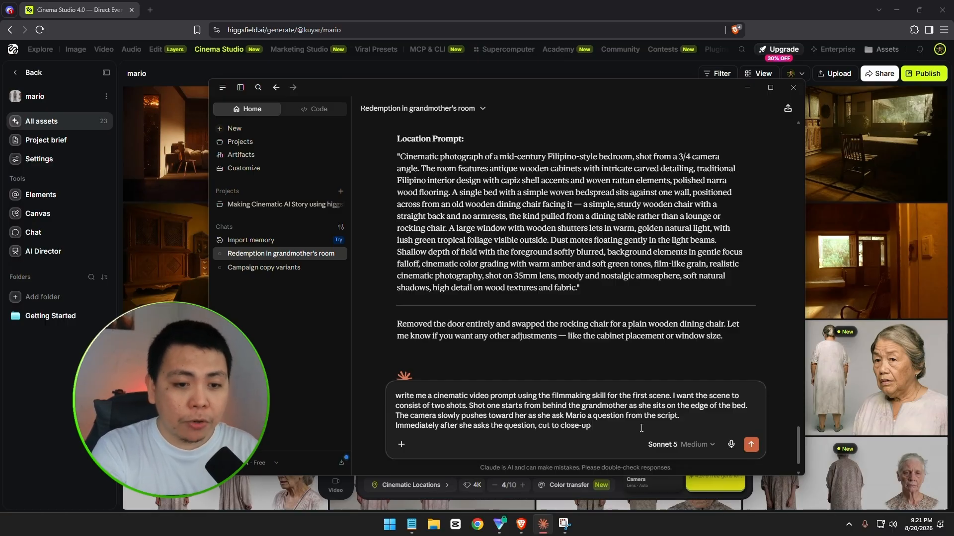
pyautogui.write(' of Mario. Show him')
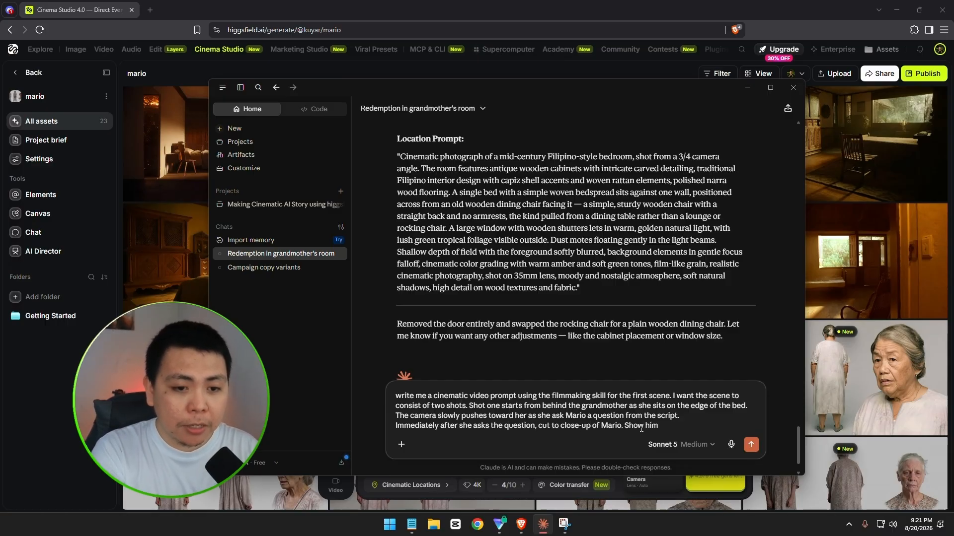
# - Describe Mario remembering the moment, showing inner pain through facial expression and subtle emotion, and slowly closing his eyes
pyautogui.write(' remembering the moment and experien')
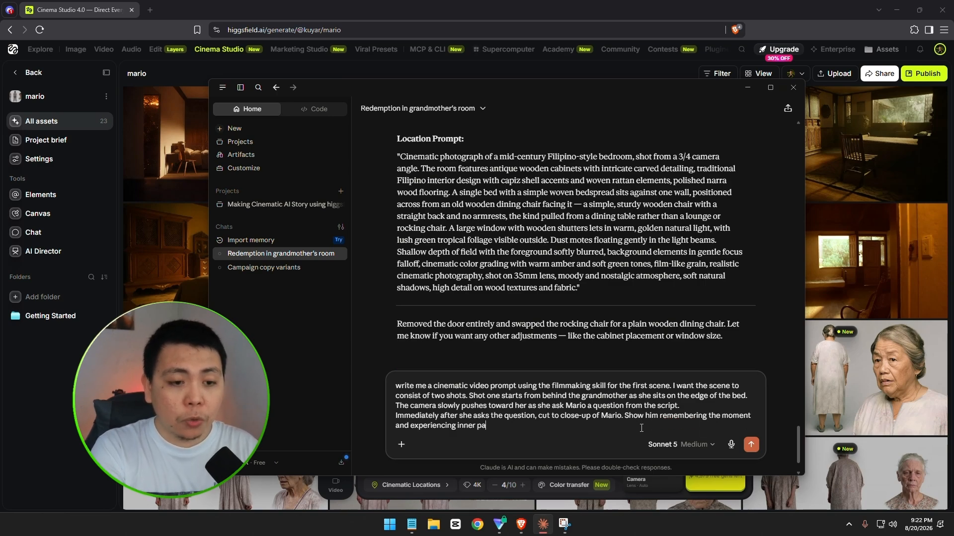
pyautogui.write('cing inner pain through his facial expression')
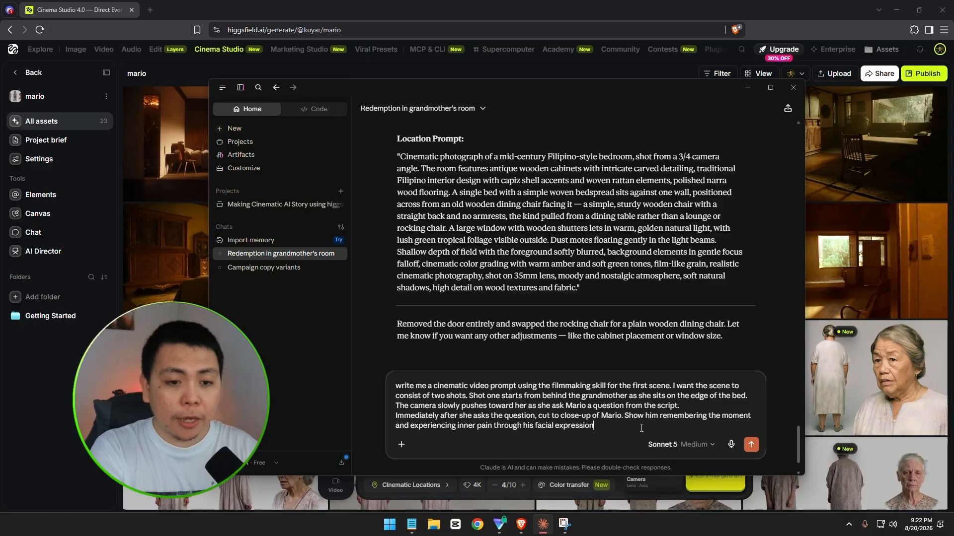
pyautogui.write(' and subtle emotion.')
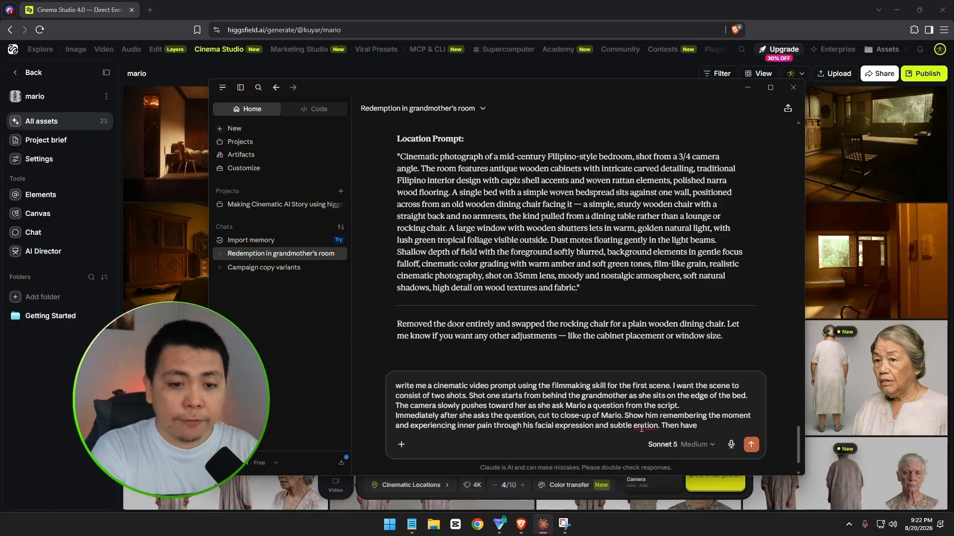
pyautogui.write(' Then have him slowly close his')
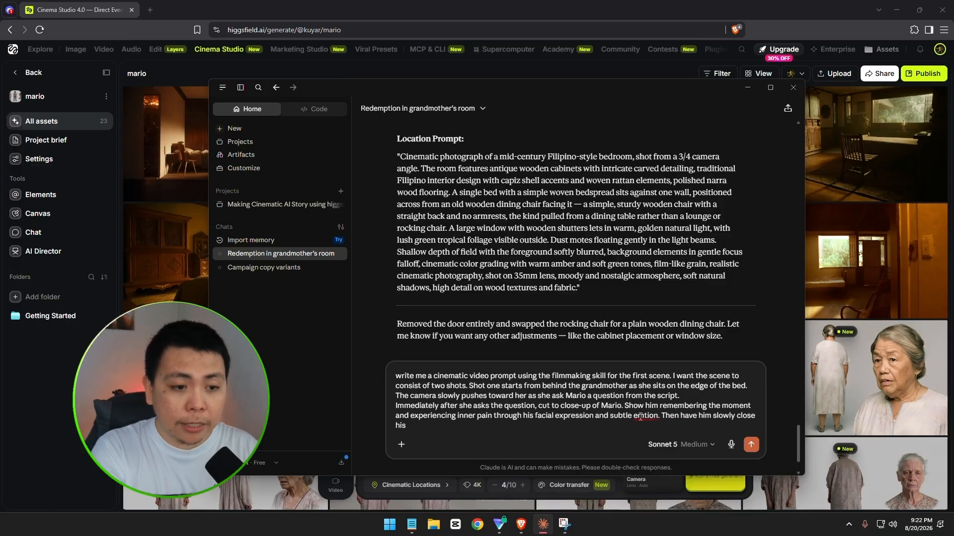
pyautogui.write(' eyes. ')
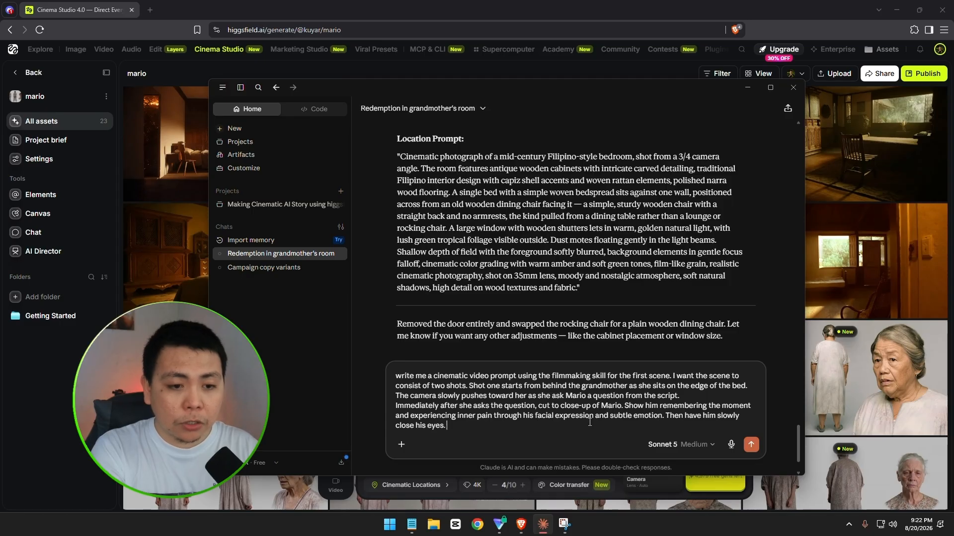
pyautogui.write('Use realistic actibg, natural')
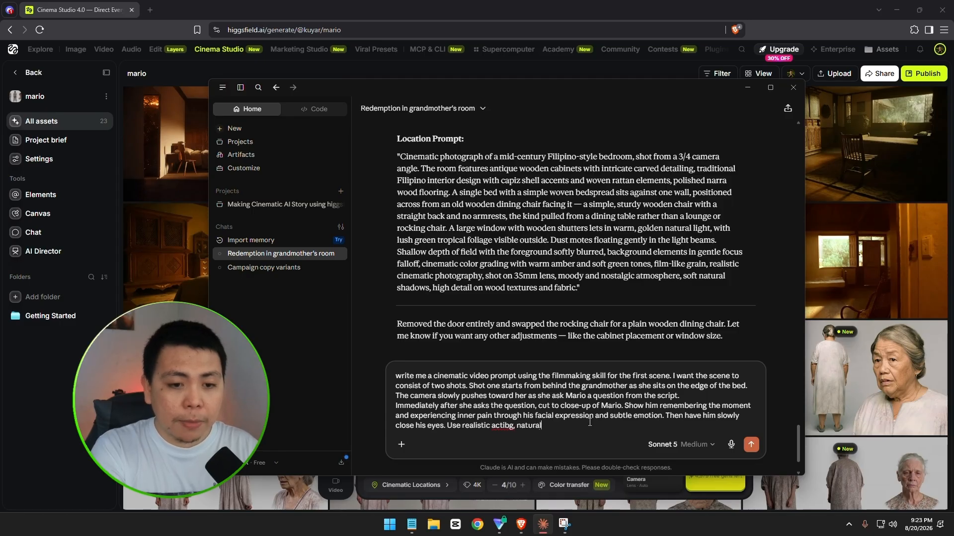
pyautogui.write(' body movement, cinematic cam')
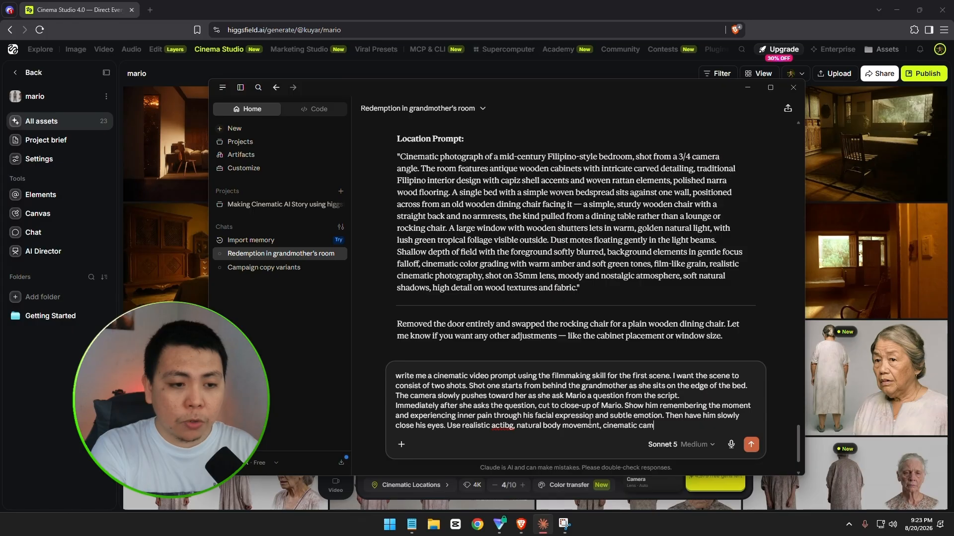
pyautogui.write('era language, emotional pacing, a')
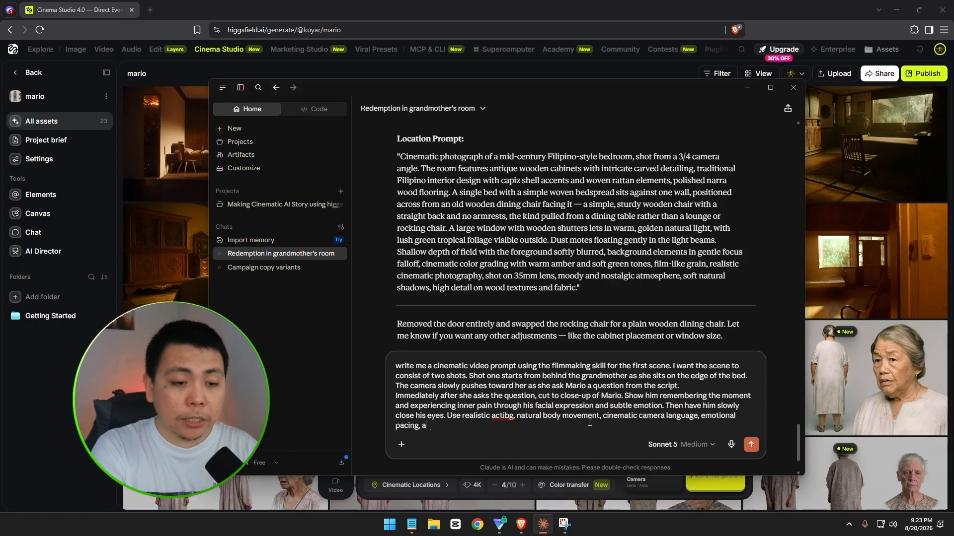
pyautogui.write('nd cosnit')
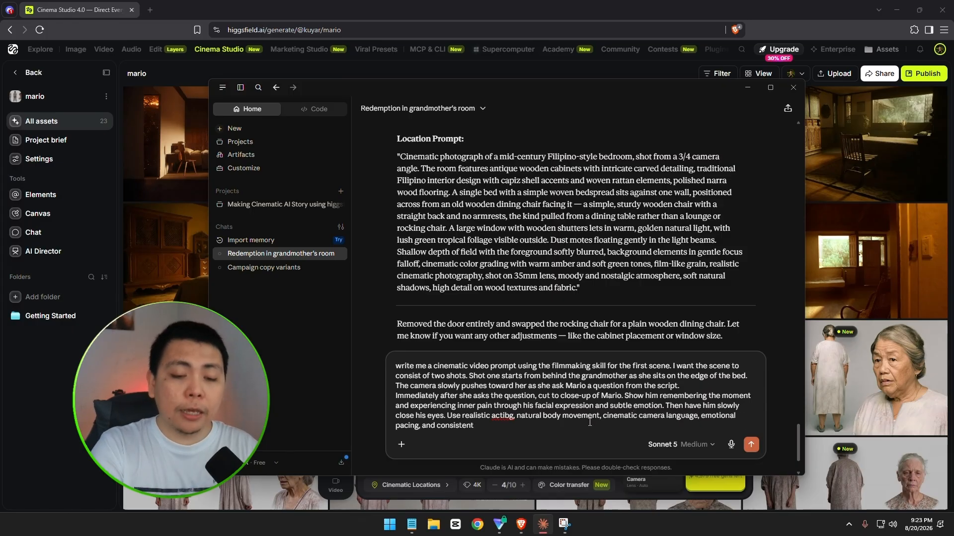
pyautogui.write(' appearance')
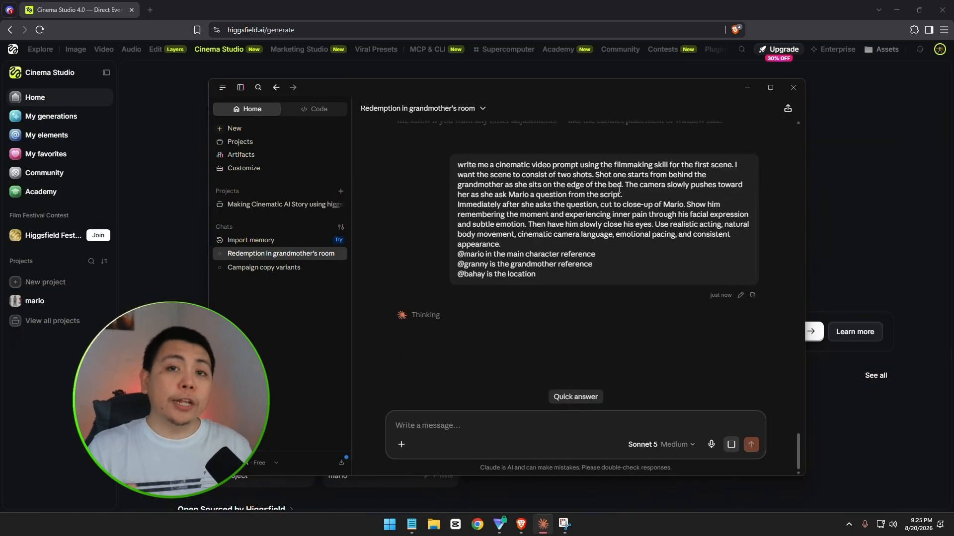
pyautogui.scroll(-5, 620, 190)
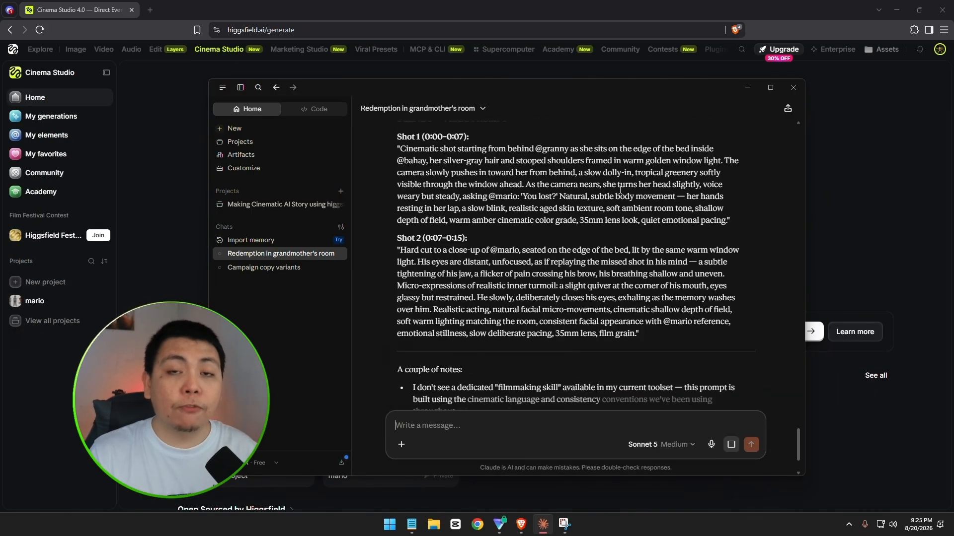
# - Copy the two-shot Scene 1 video prompt from Claude's reply and switch to Higgsfield Cinema Studio in the browser
pyautogui.scroll(2, 619, 190)
pyautogui.moveTo(397, 135); pyautogui.dragTo(661, 198)
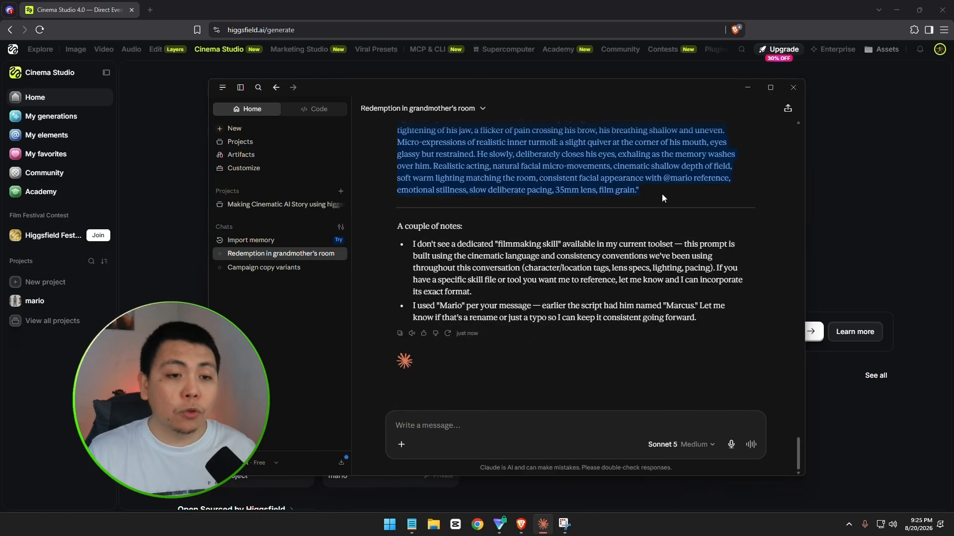
pyautogui.hotkey('alt', 'Tab')
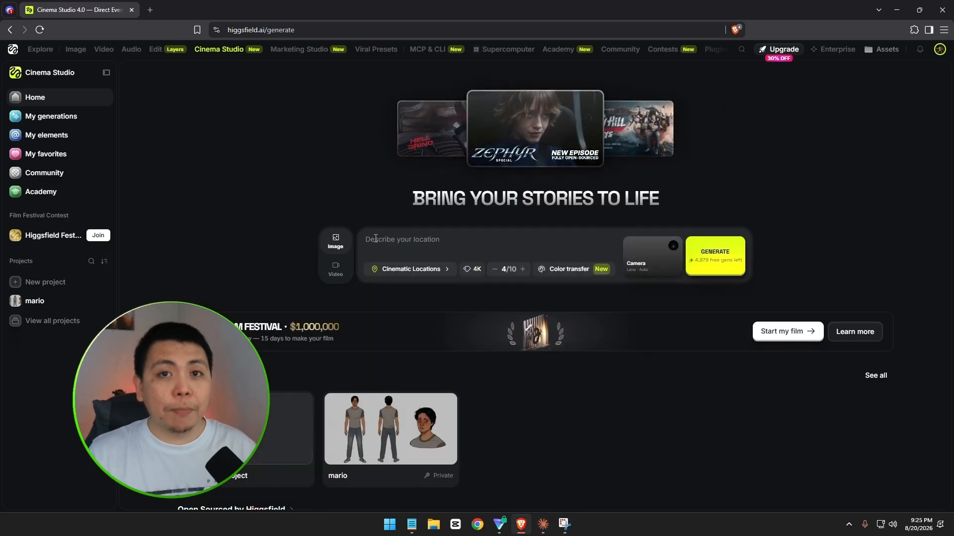
# - Set up a video generation with the Seedance 2.5 model and paste the Scene 1 prompt into its description
pyautogui.click(440, 269)
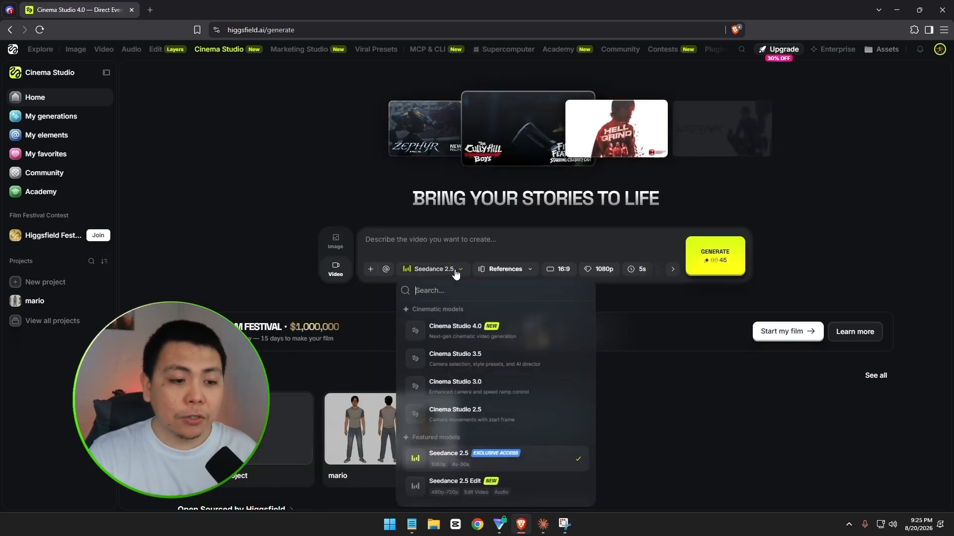
pyautogui.click(514, 459)
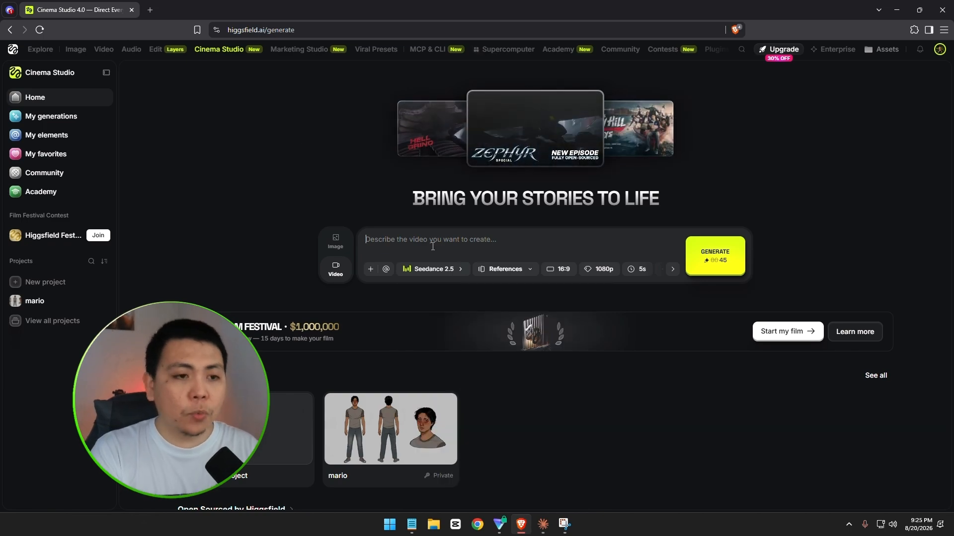
pyautogui.click(500, 242)
pyautogui.hotkey('ctrl', 'v')
pyautogui.scroll(-2, 501, 303)
pyautogui.moveTo(672, 192); pyautogui.dragTo(671, 166)
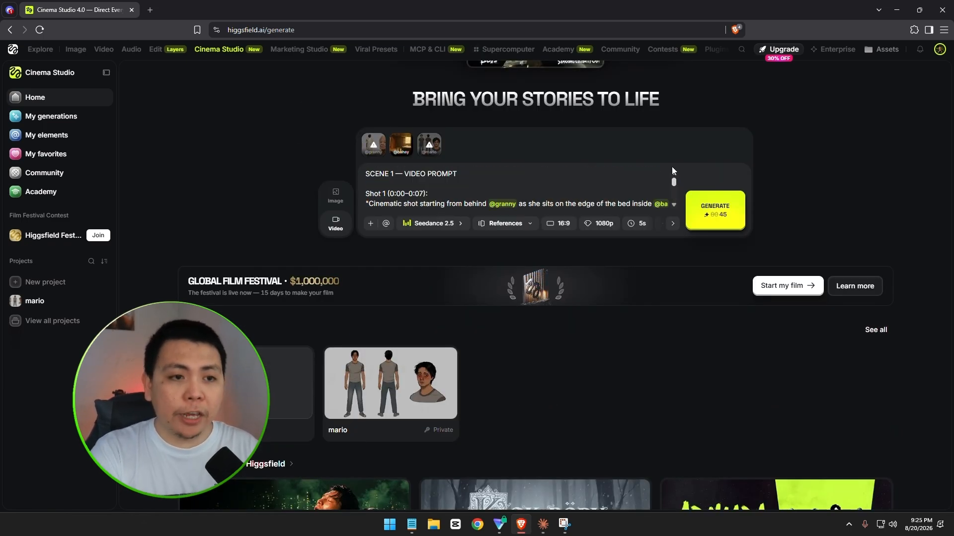
pyautogui.moveTo(663, 205)
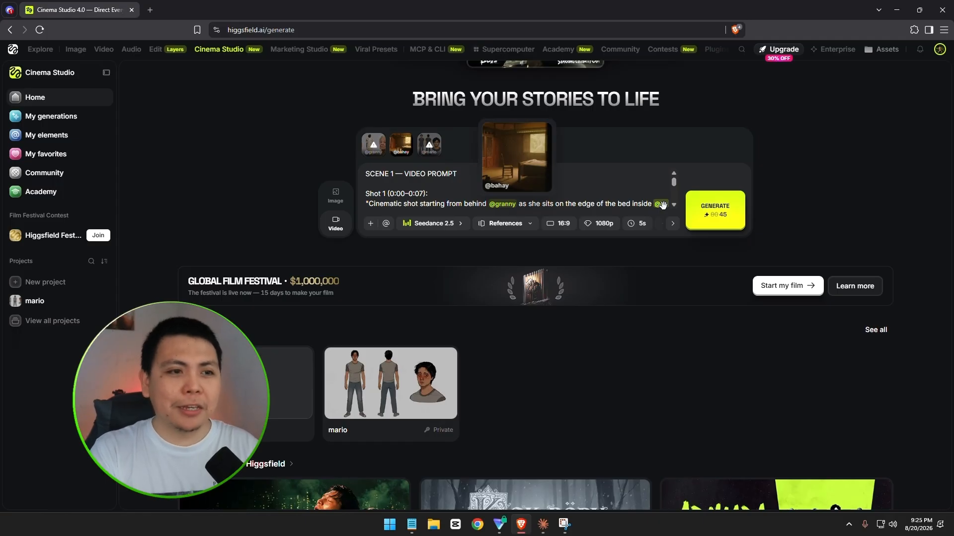
pyautogui.scroll(-1, 663, 204)
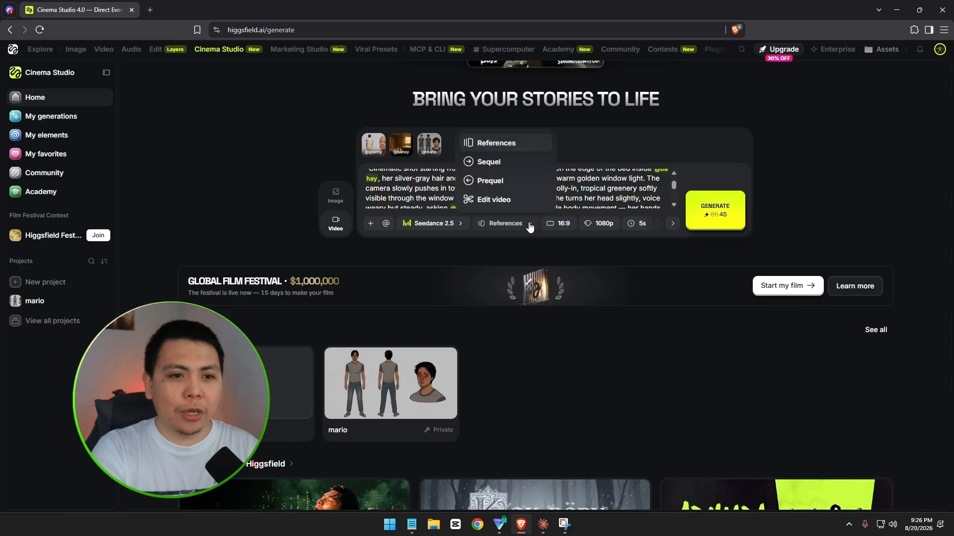
pyautogui.moveTo(567, 229)
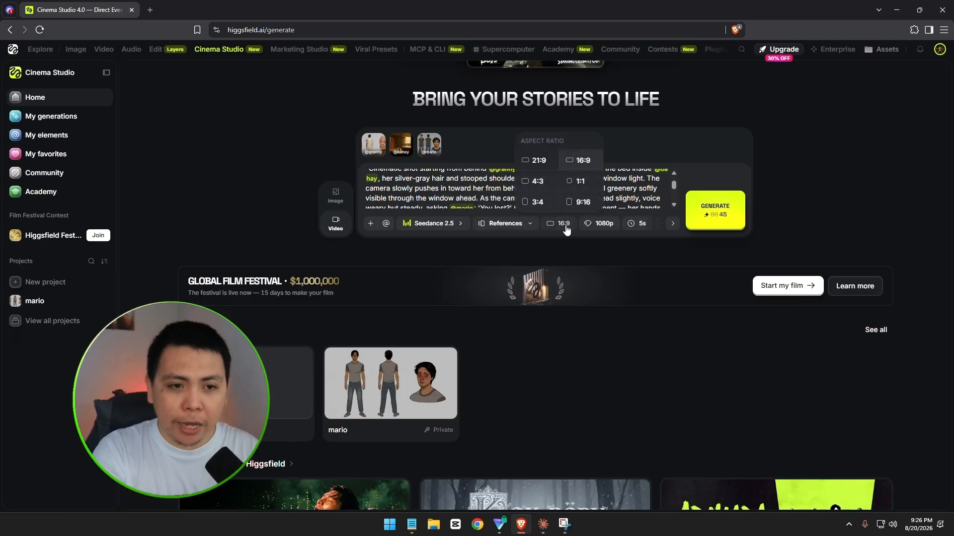
pyautogui.moveTo(605, 229)
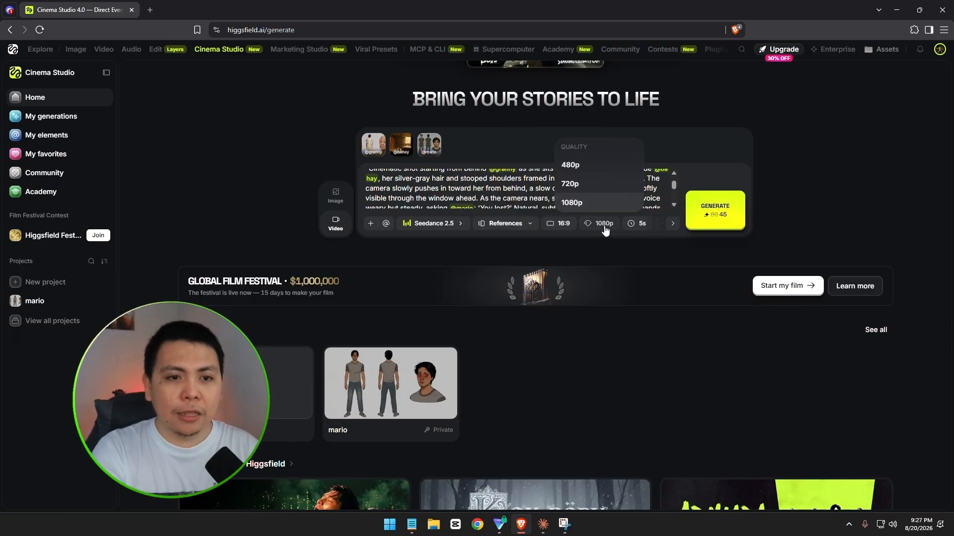
pyautogui.moveTo(645, 232)
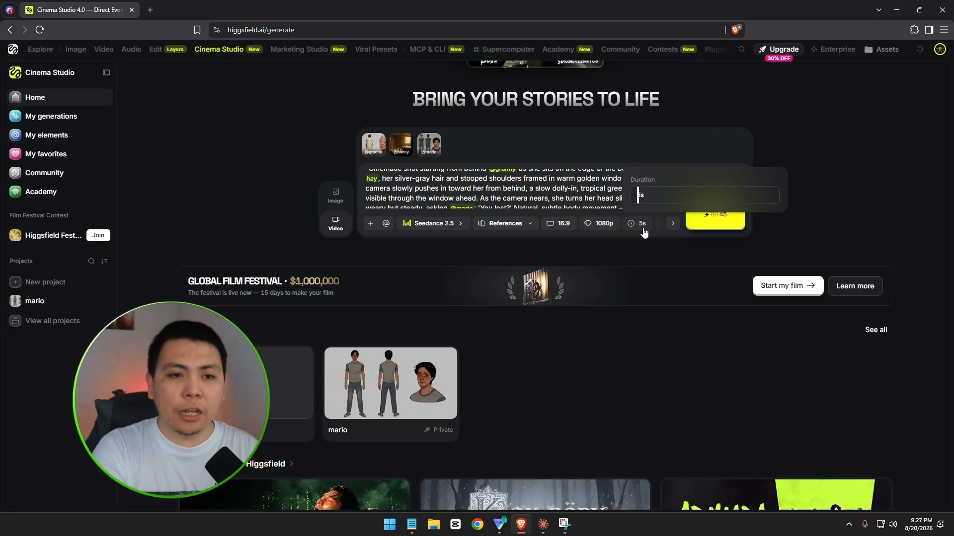
pyautogui.write('7')
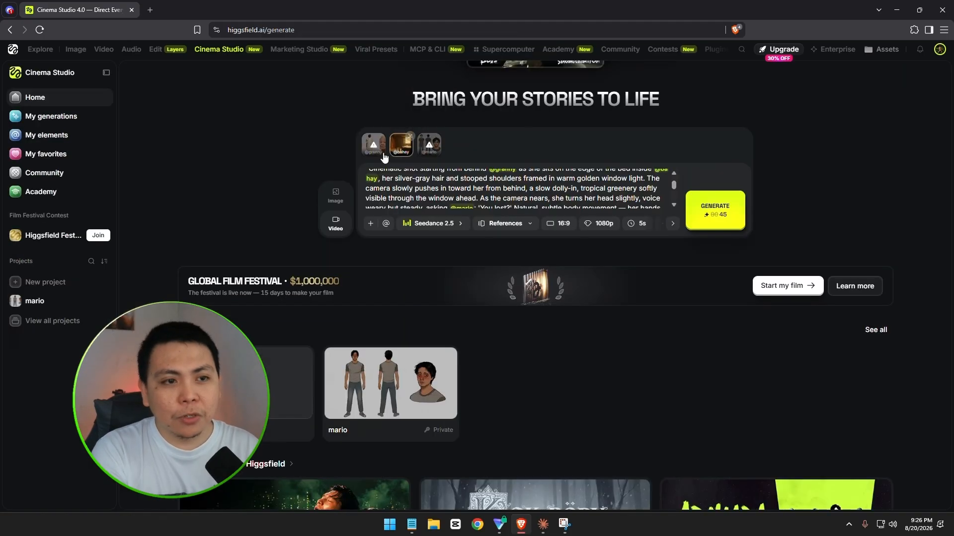
pyautogui.moveTo(430, 156)
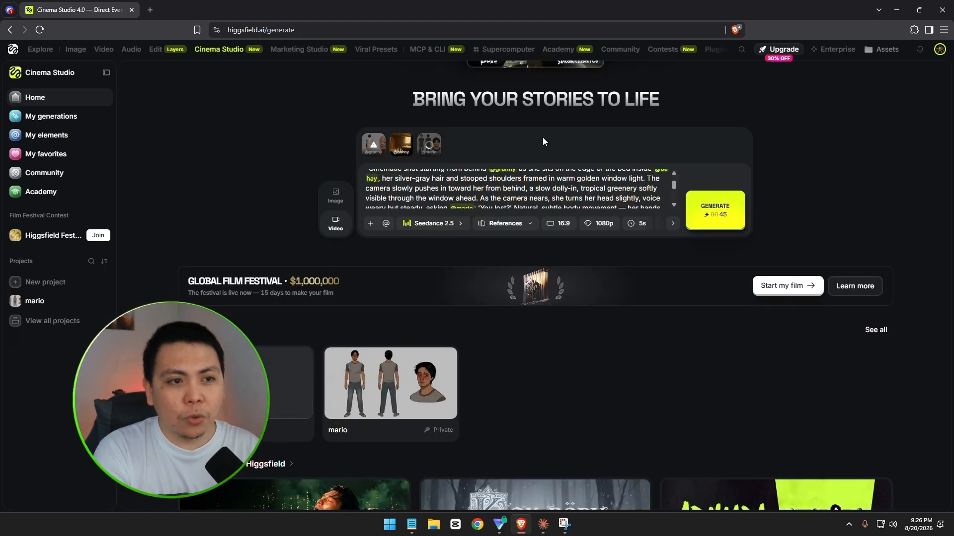
pyautogui.moveTo(373, 144)
pyautogui.click(362, 119)
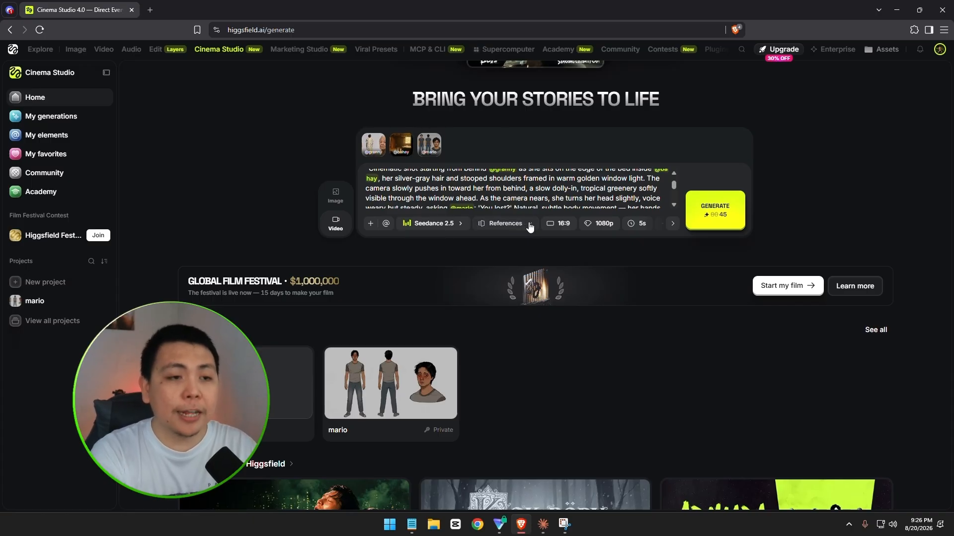
# - Generate the Scene 1 video with a duration of 15 seconds and check the account's remaining credits
pyautogui.moveTo(605, 230)
pyautogui.moveTo(644, 229)
pyautogui.click(645, 201)
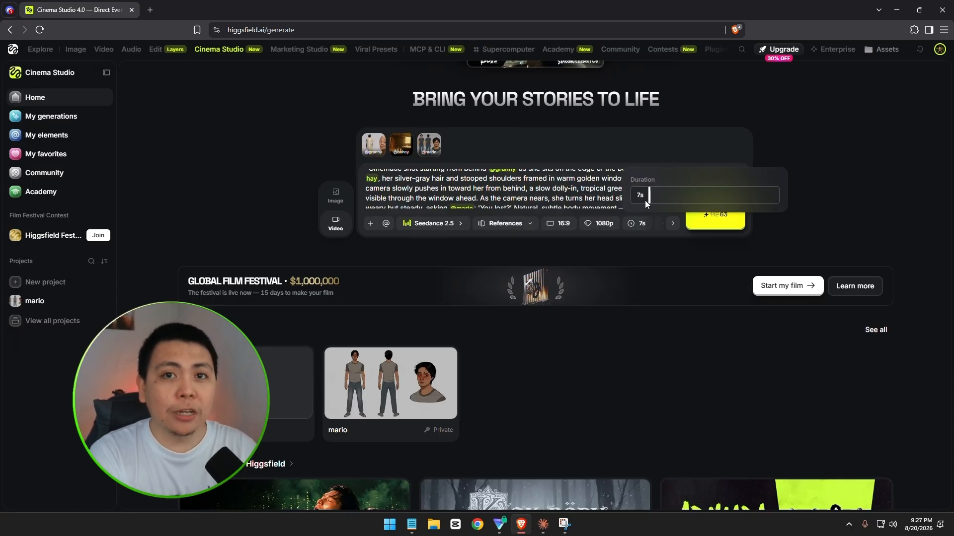
pyautogui.moveTo(643, 195); pyautogui.dragTo(697, 192)
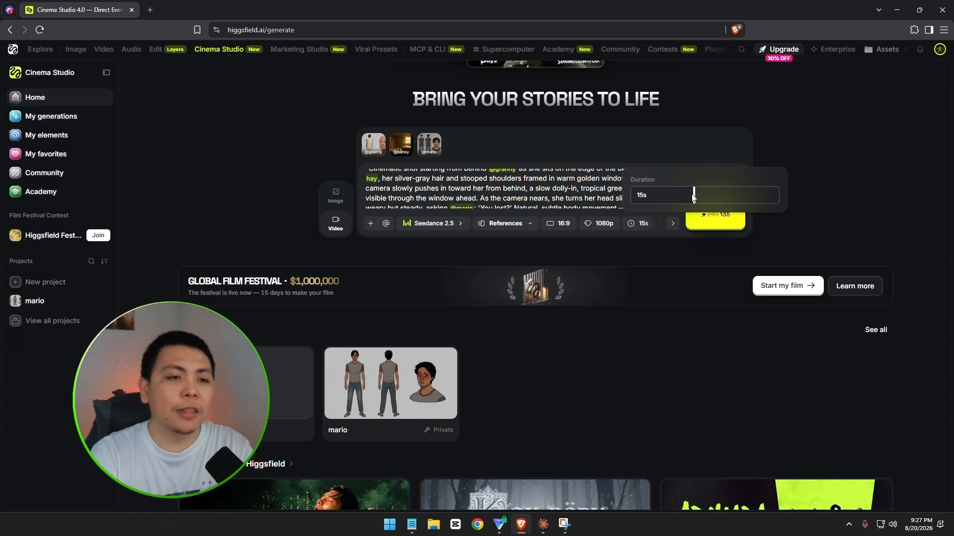
pyautogui.click(715, 221)
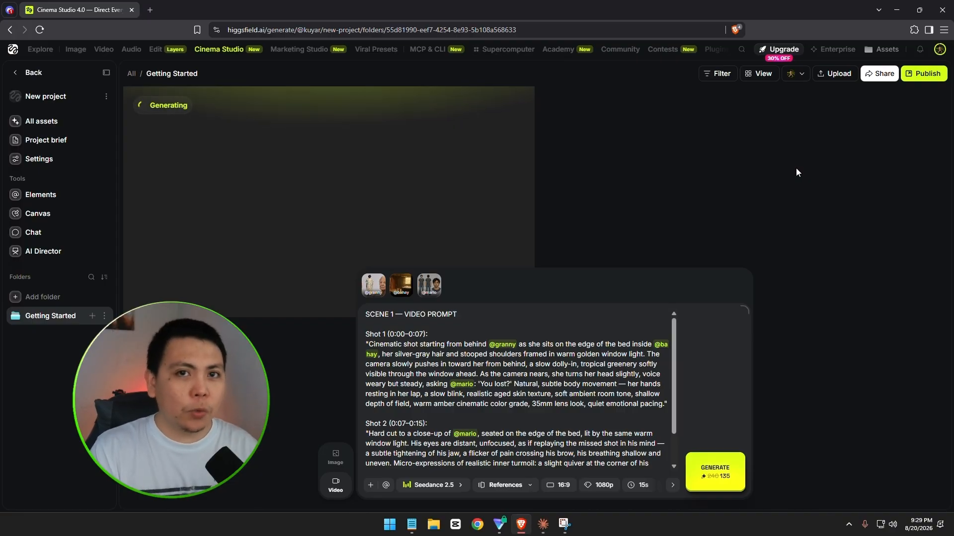
pyautogui.click(940, 50)
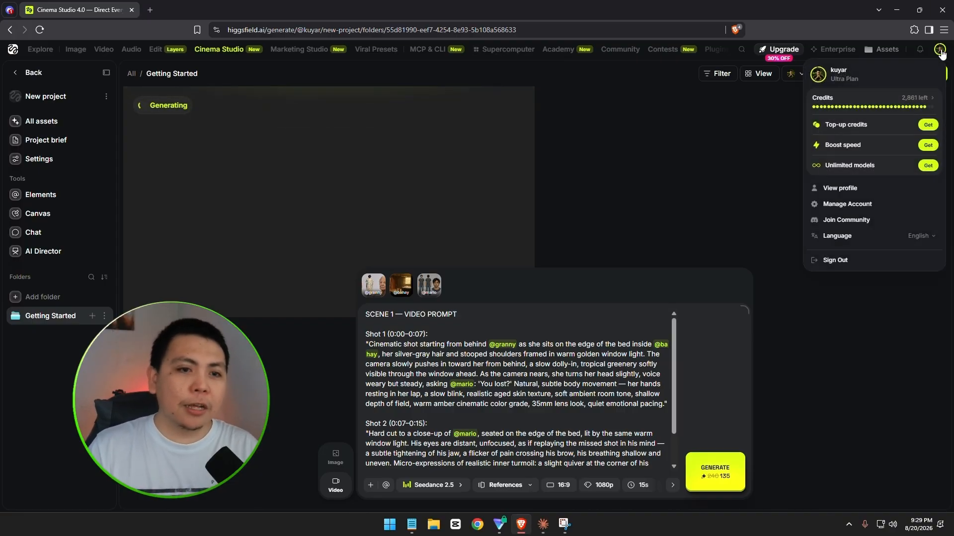
pyautogui.click(940, 50)
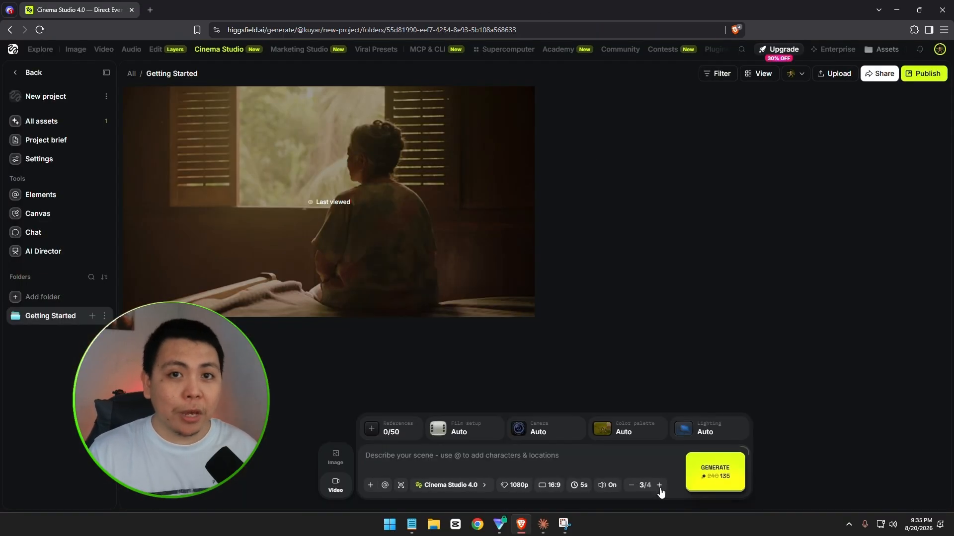
# - Generate a batch of four videos from the Scene 1 prompt with Cinema Studio 4.0 and open the first result
pyautogui.click(659, 486)
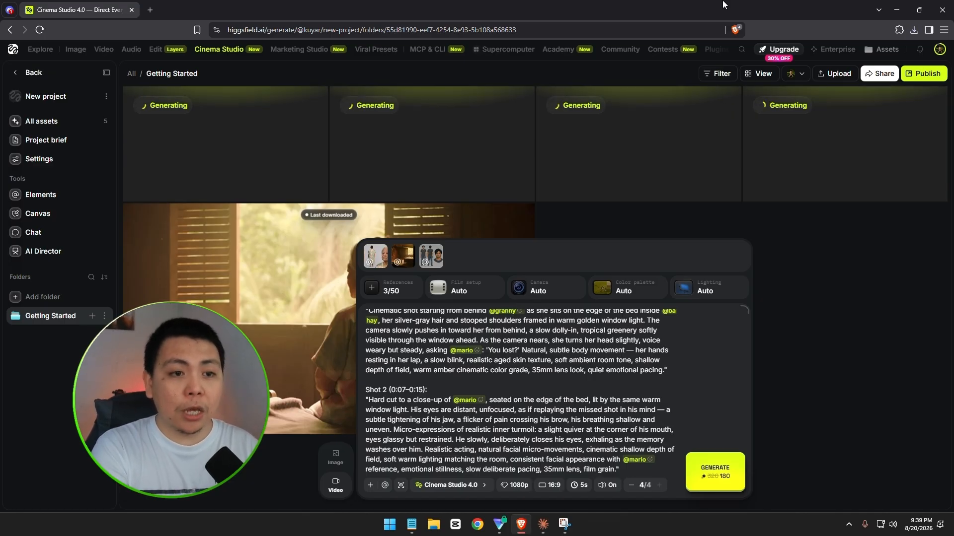
pyautogui.click(226, 144)
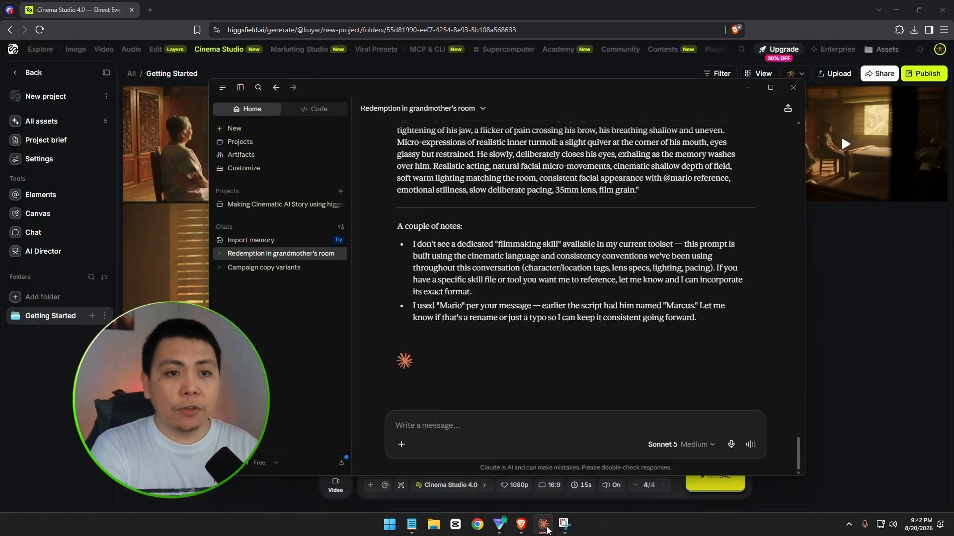
# - Ask Claude to make the dialogue Tagalog Filipino, replacing "you loss" with "Natalo ka?", and specify the granny's tone
pyautogui.write('tagalog filipino speaking language. instead "you los')
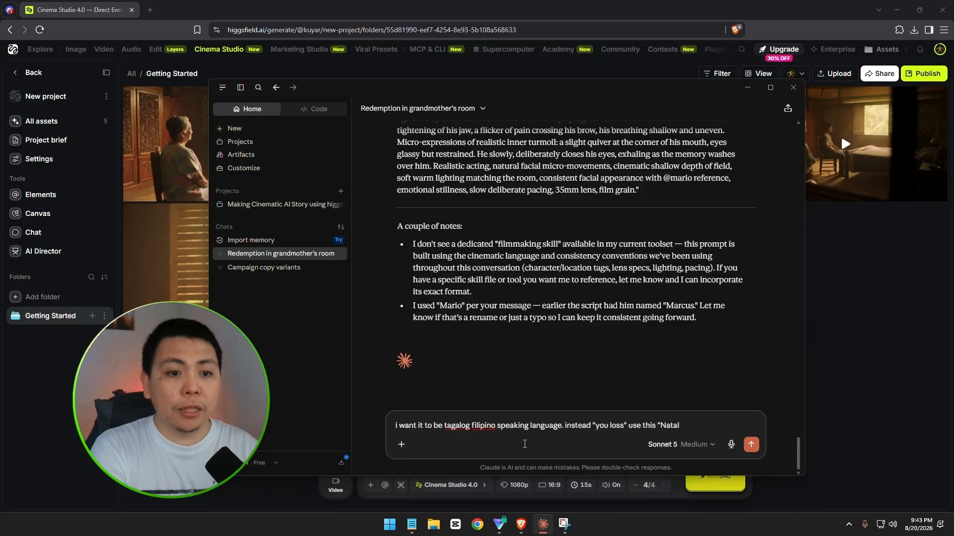
pyautogui.write('s” use this “Natalo ka?” the tone should be for the granny?')
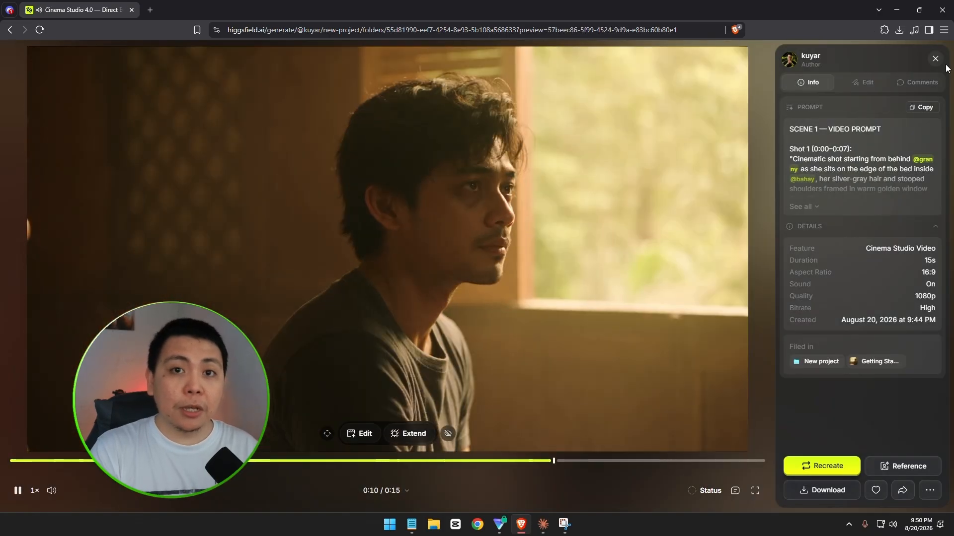
# - Preview the new Tagalog videos and save the fourth one to Downloads as an MP4 named Final, replacing the existing file
pyautogui.press('Escape')
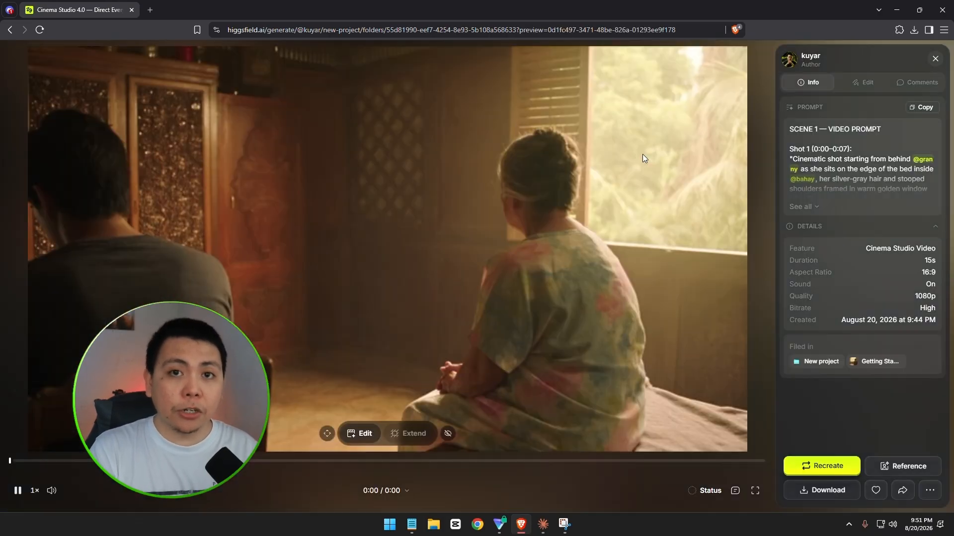
pyautogui.click(936, 63)
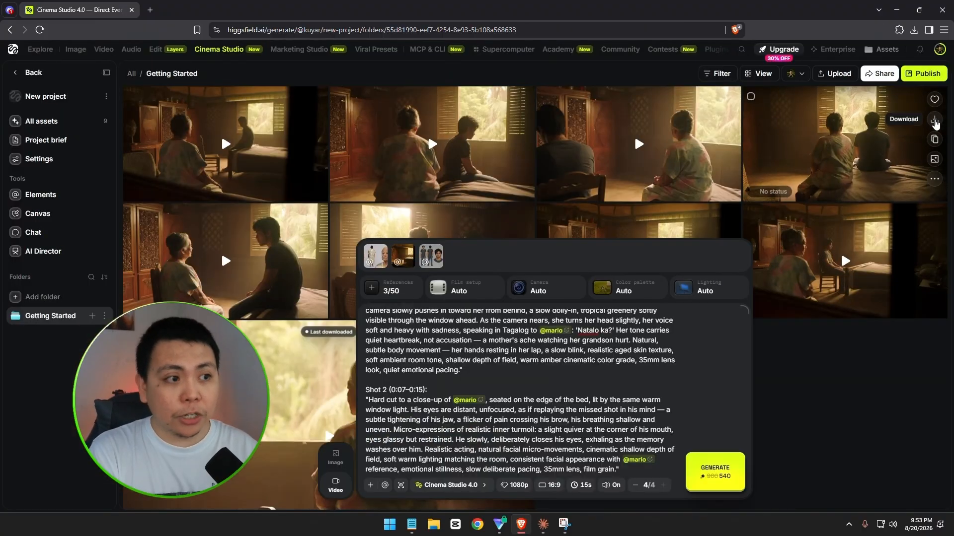
pyautogui.click(790, 106)
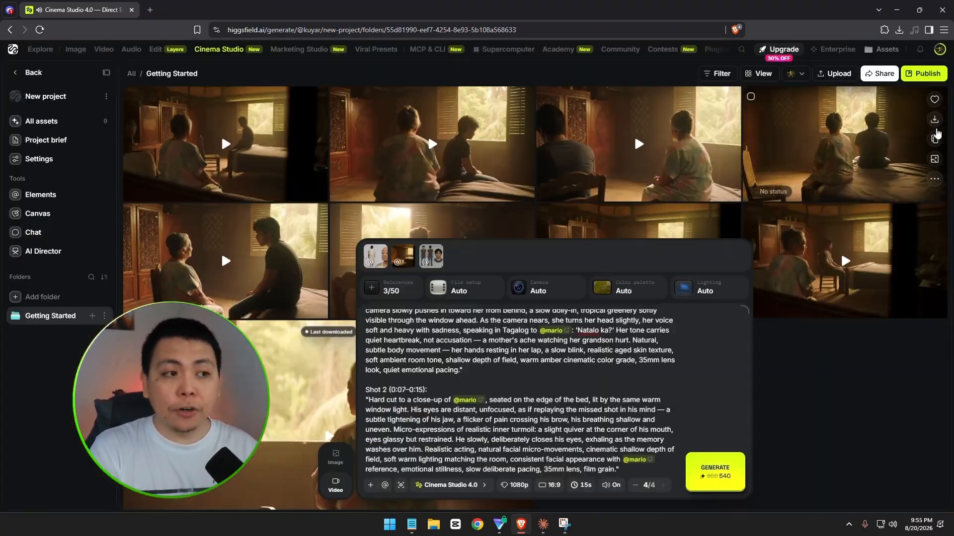
pyautogui.click(935, 178)
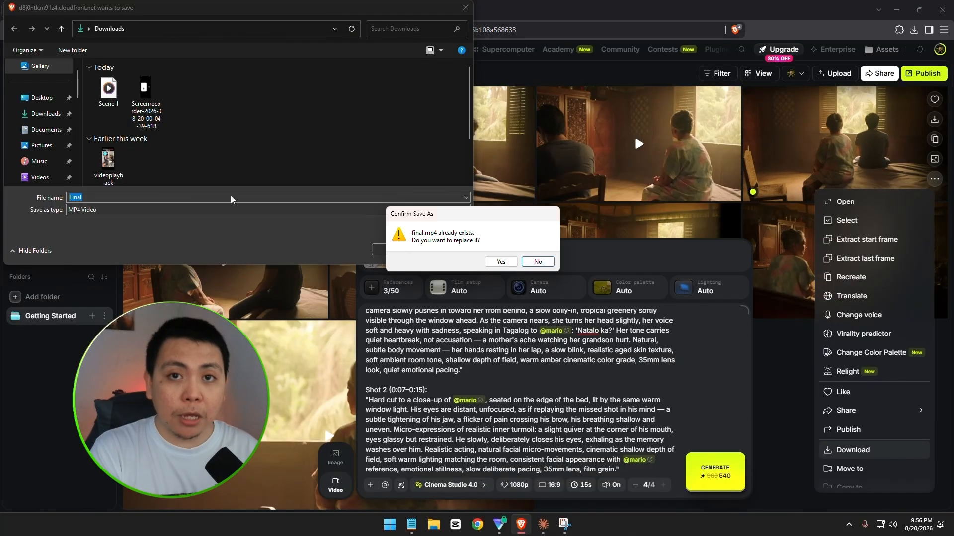
pyautogui.click(500, 261)
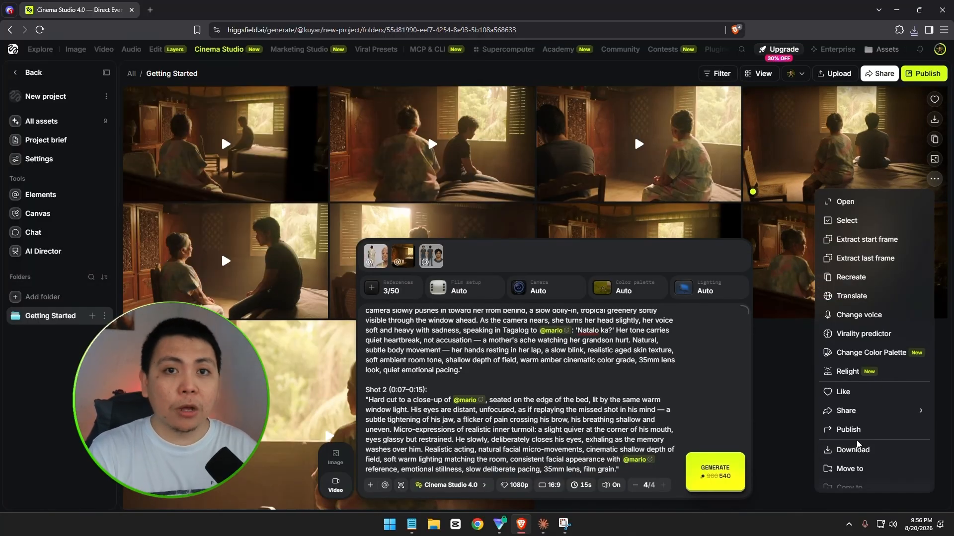